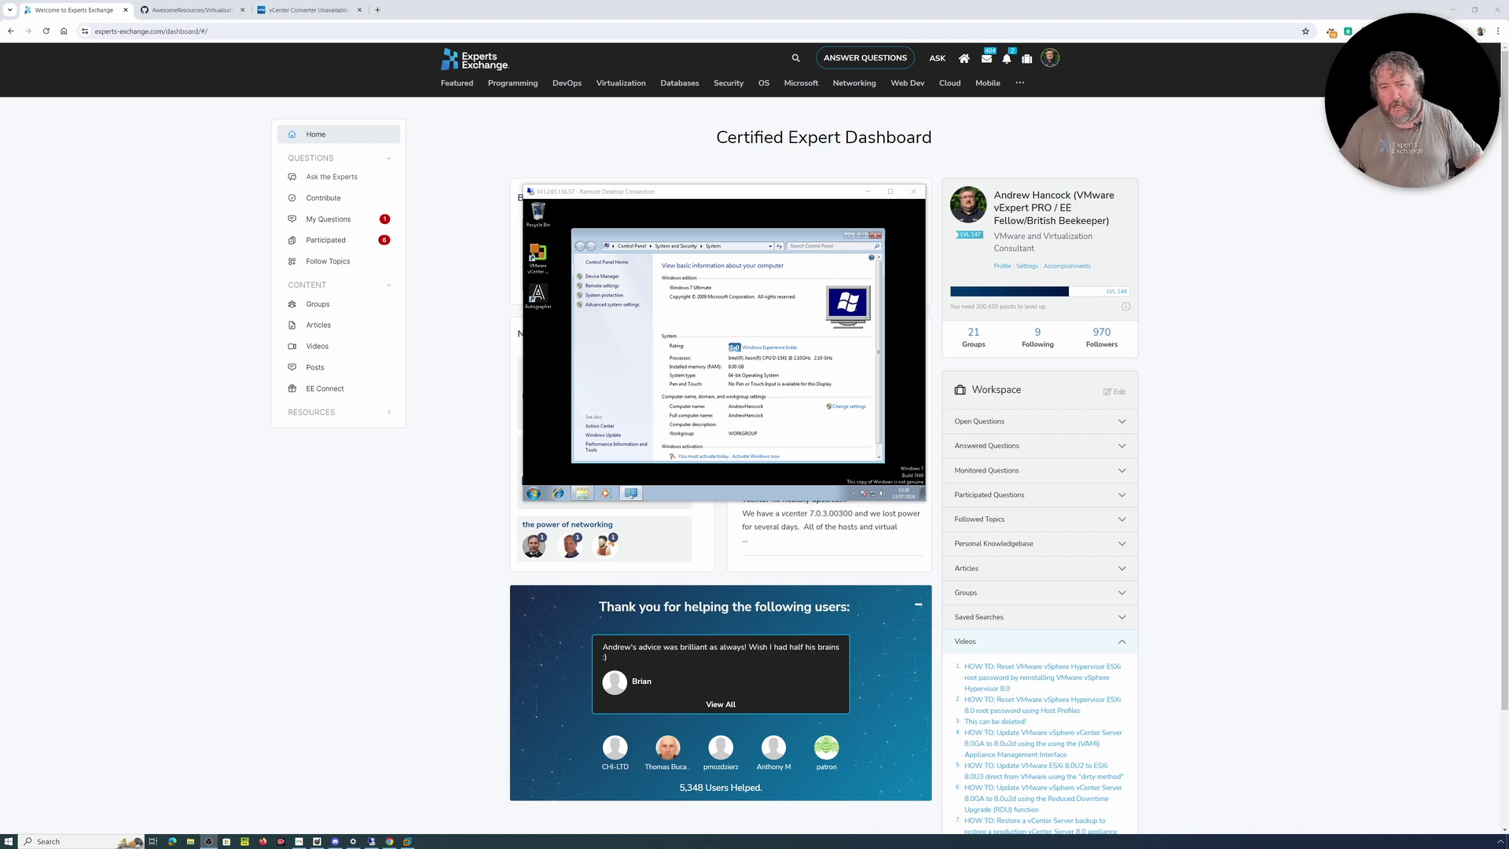
- Show the vSphere Blog post 'vCenter Converter Unavailable for Download' in the browser
click(303, 11)
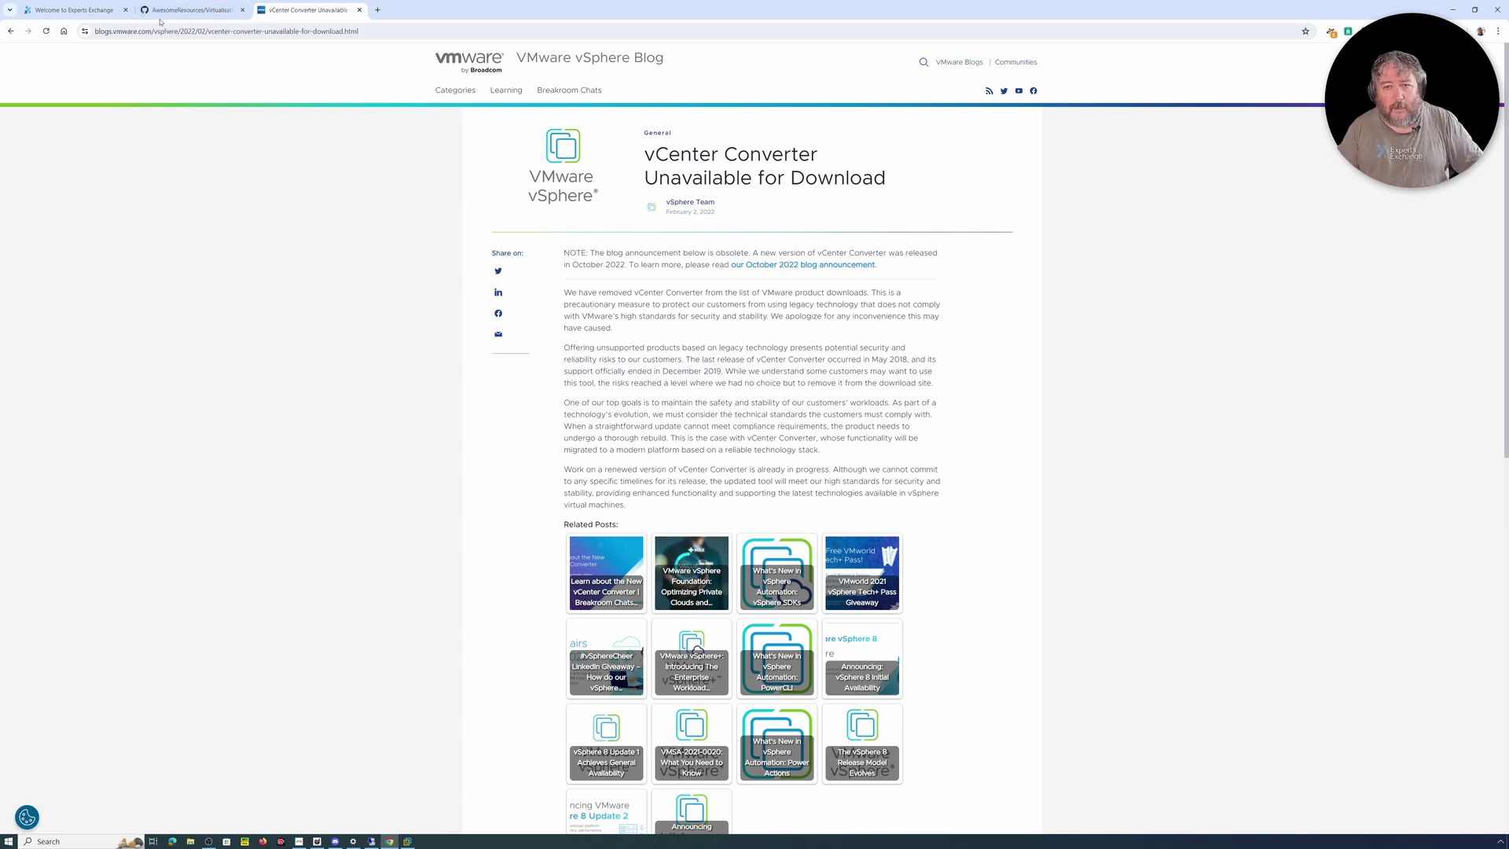
- Switch to the GitHub AwesomeResources Virtualisation.md page listing the HOW TO article series
click(198, 9)
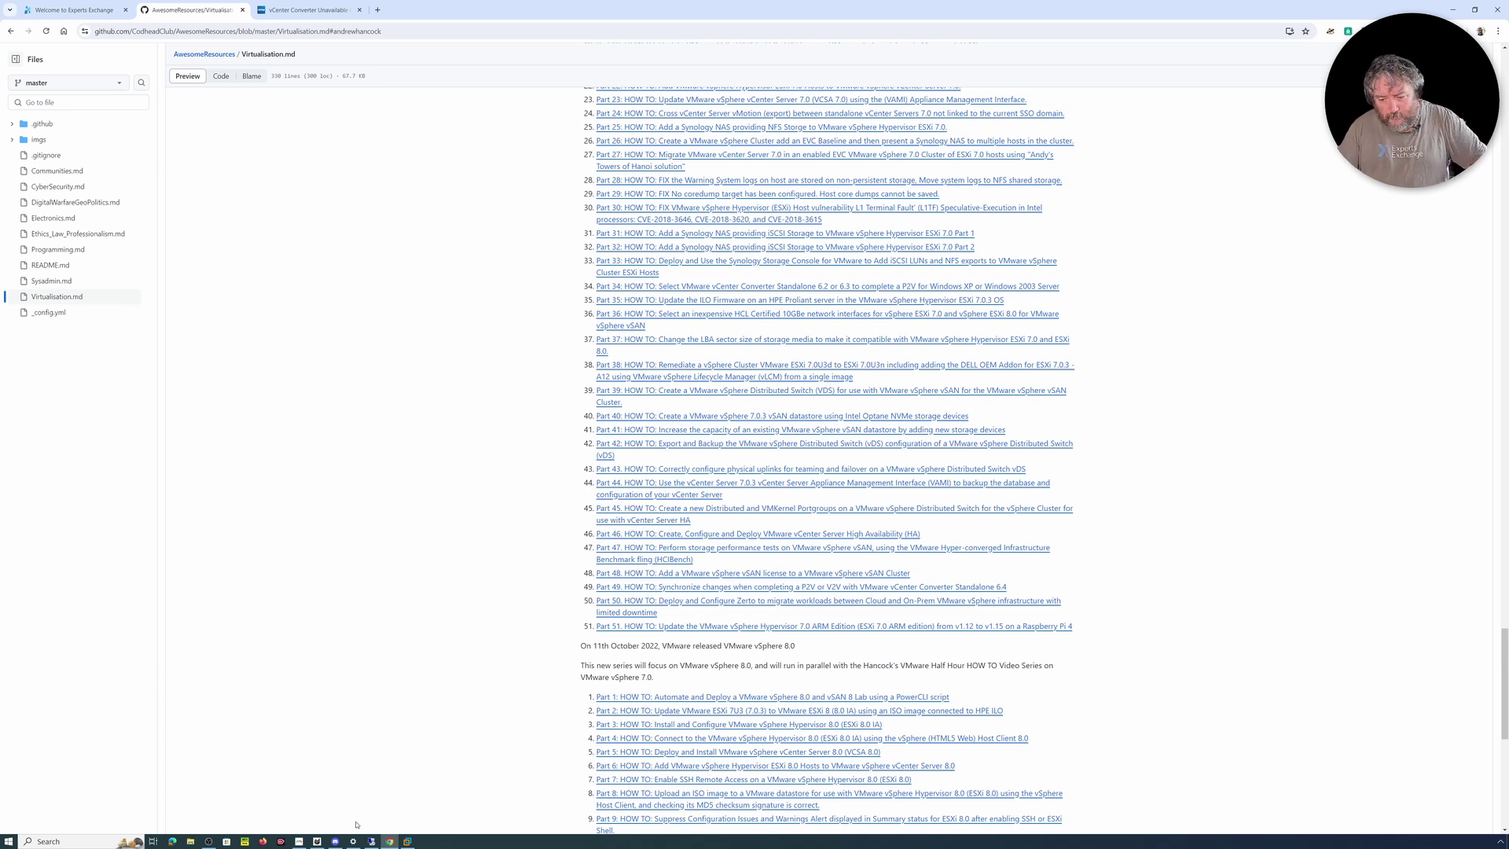
- Bring up the remote Windows 7 session, close its System control panel, and launch vCenter Converter
click(370, 842)
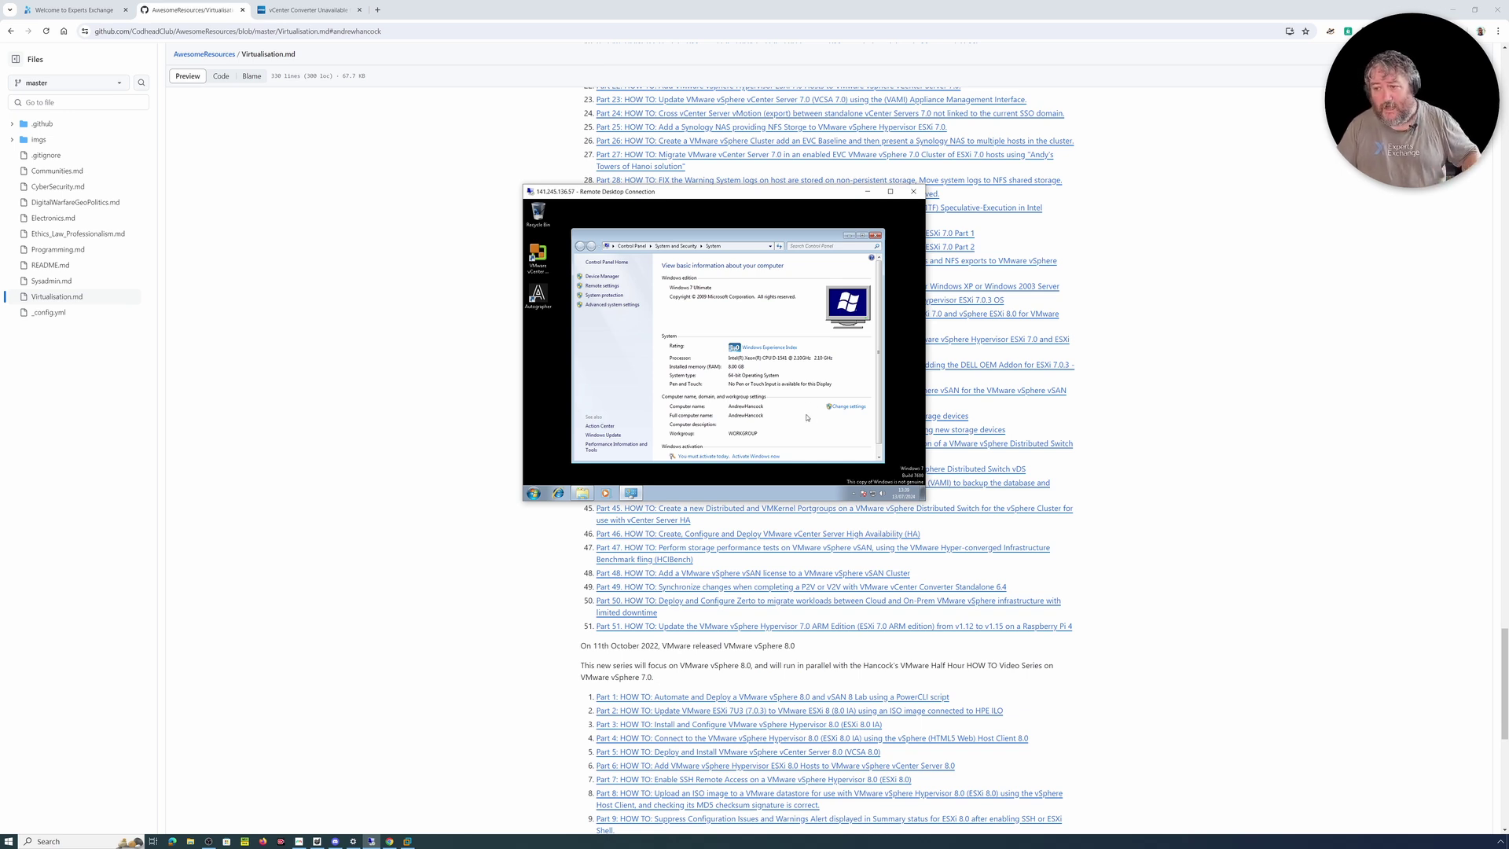
click(875, 235)
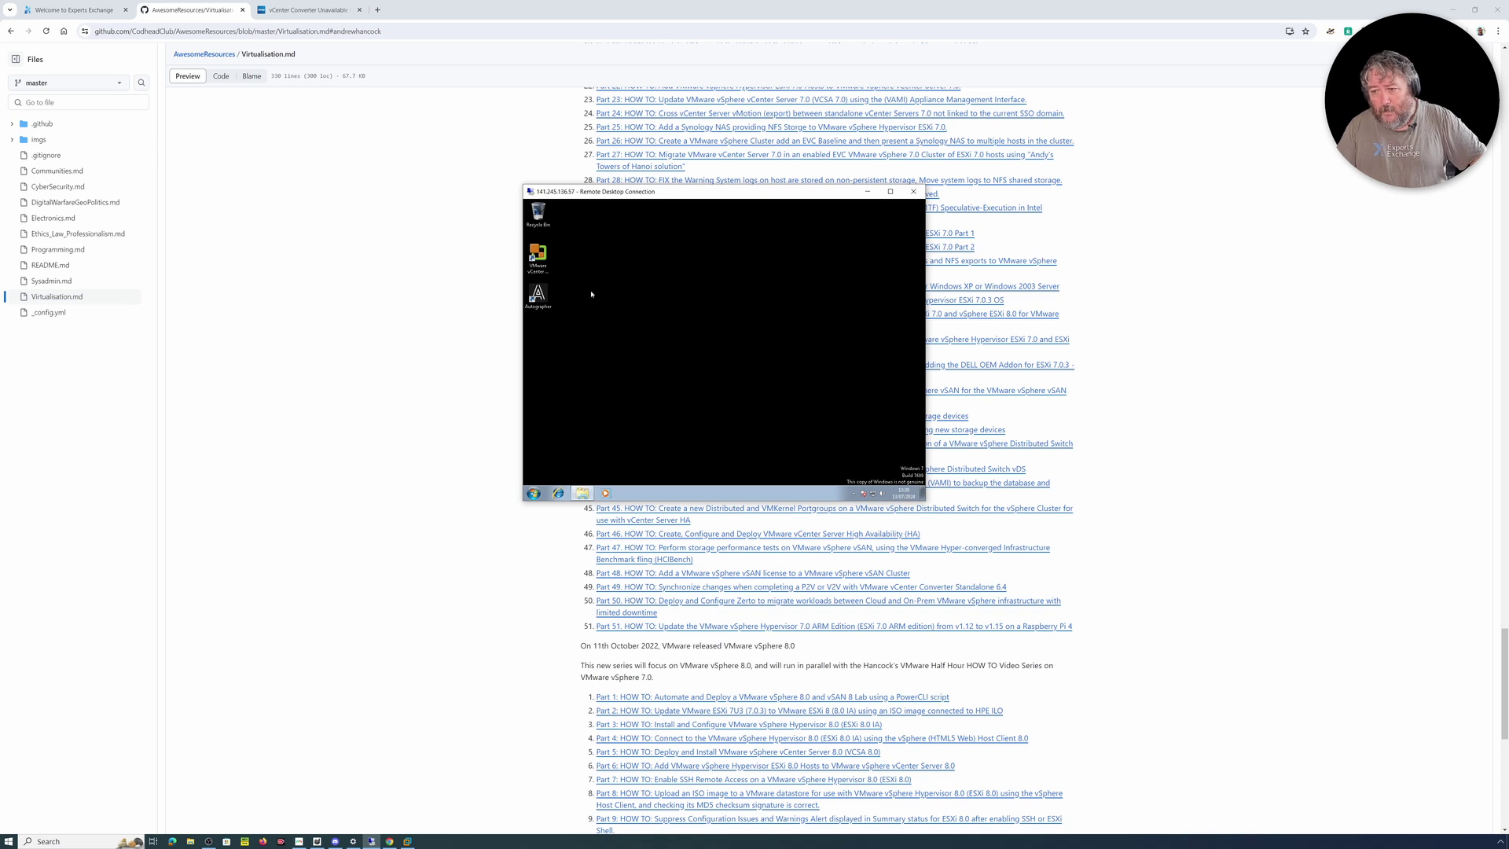
double_click(542, 274)
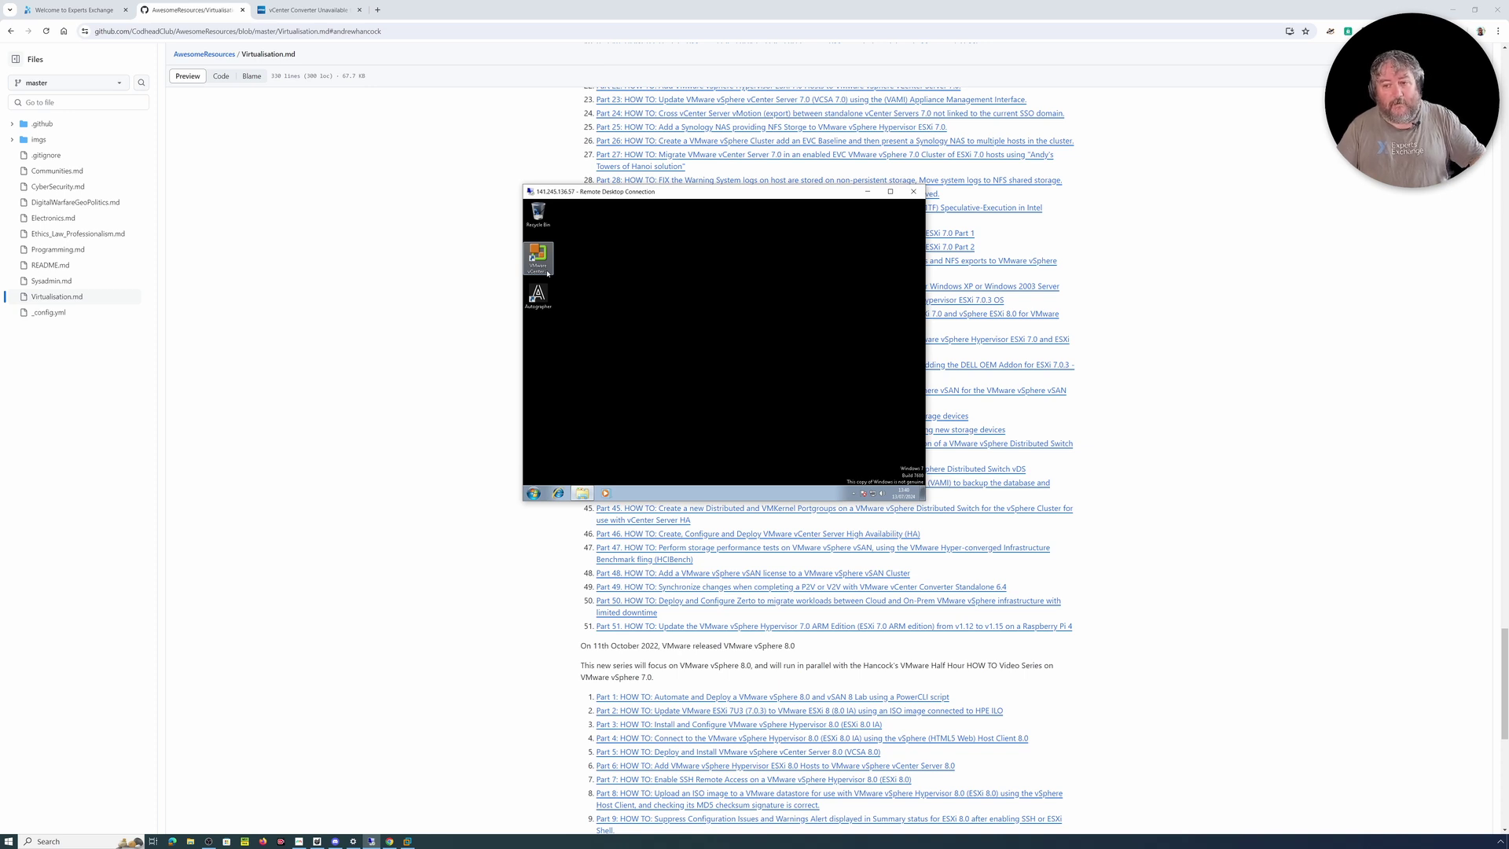
- Run vCenter Converter Standalone as administrator, approving the UAC prompt
right_click(544, 273)
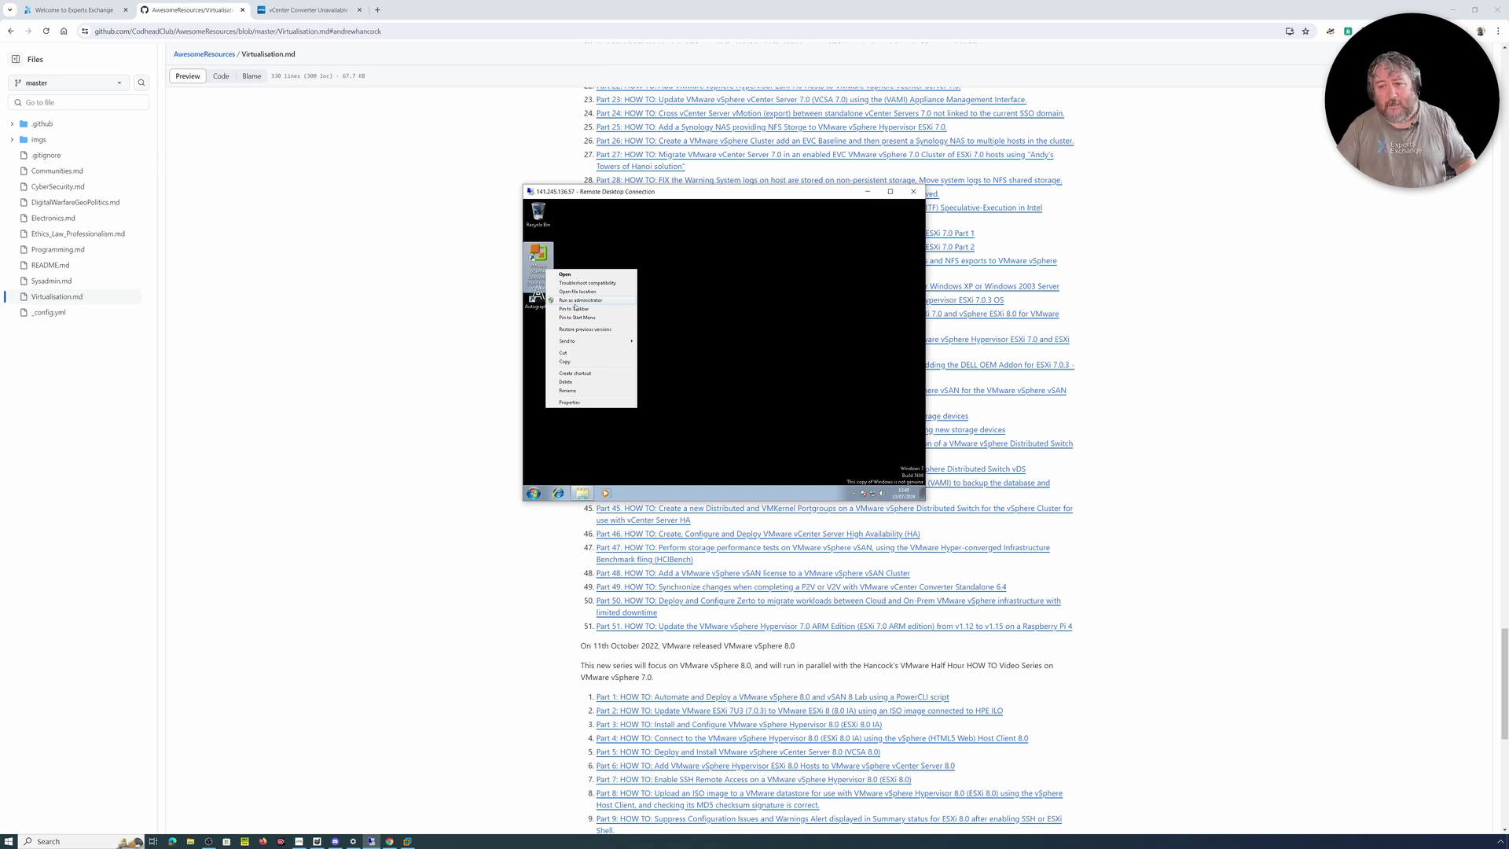
click(584, 302)
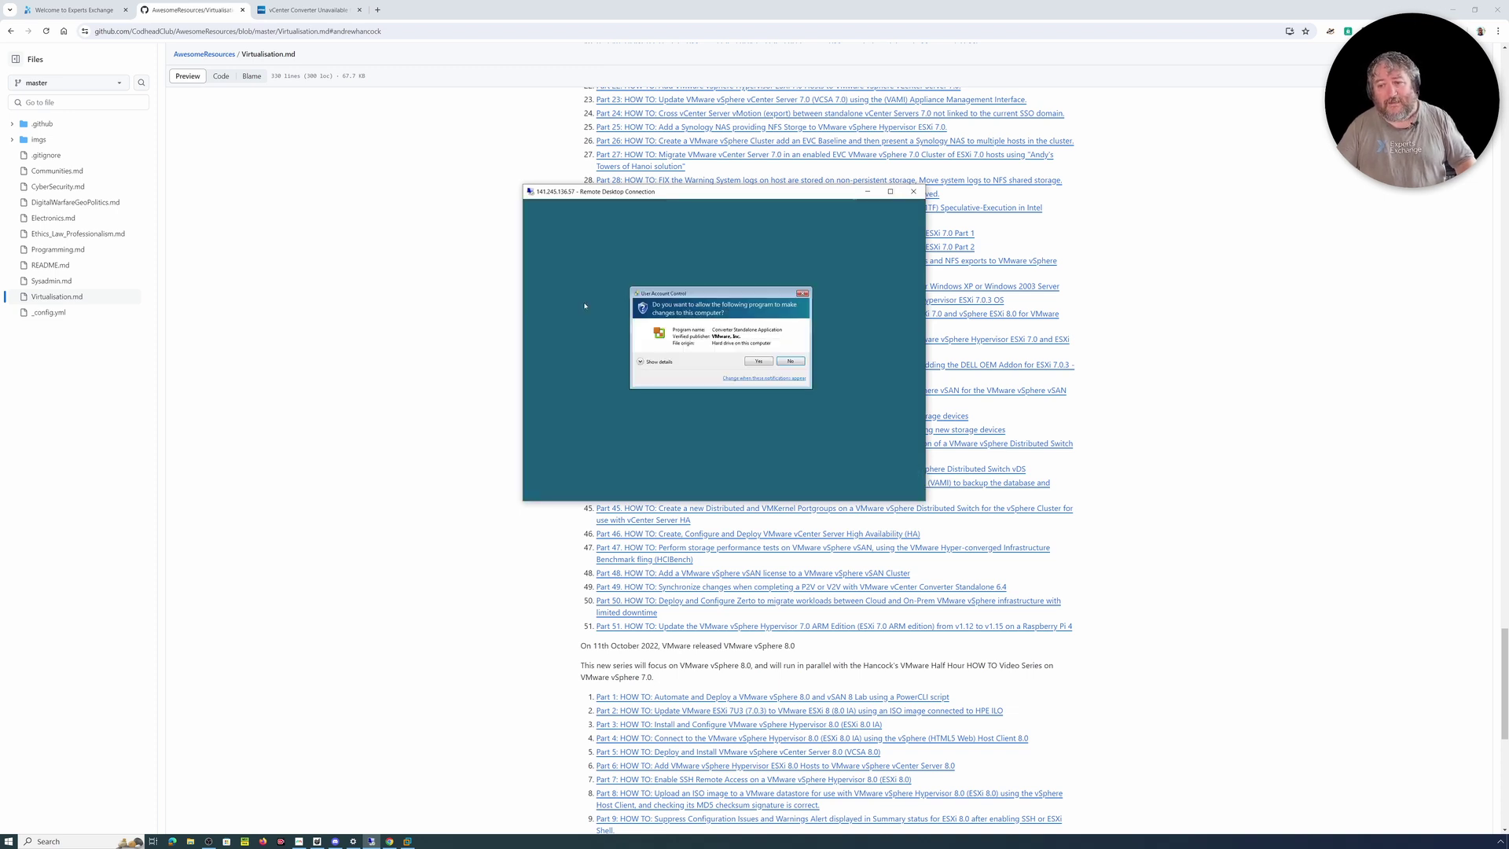
click(758, 362)
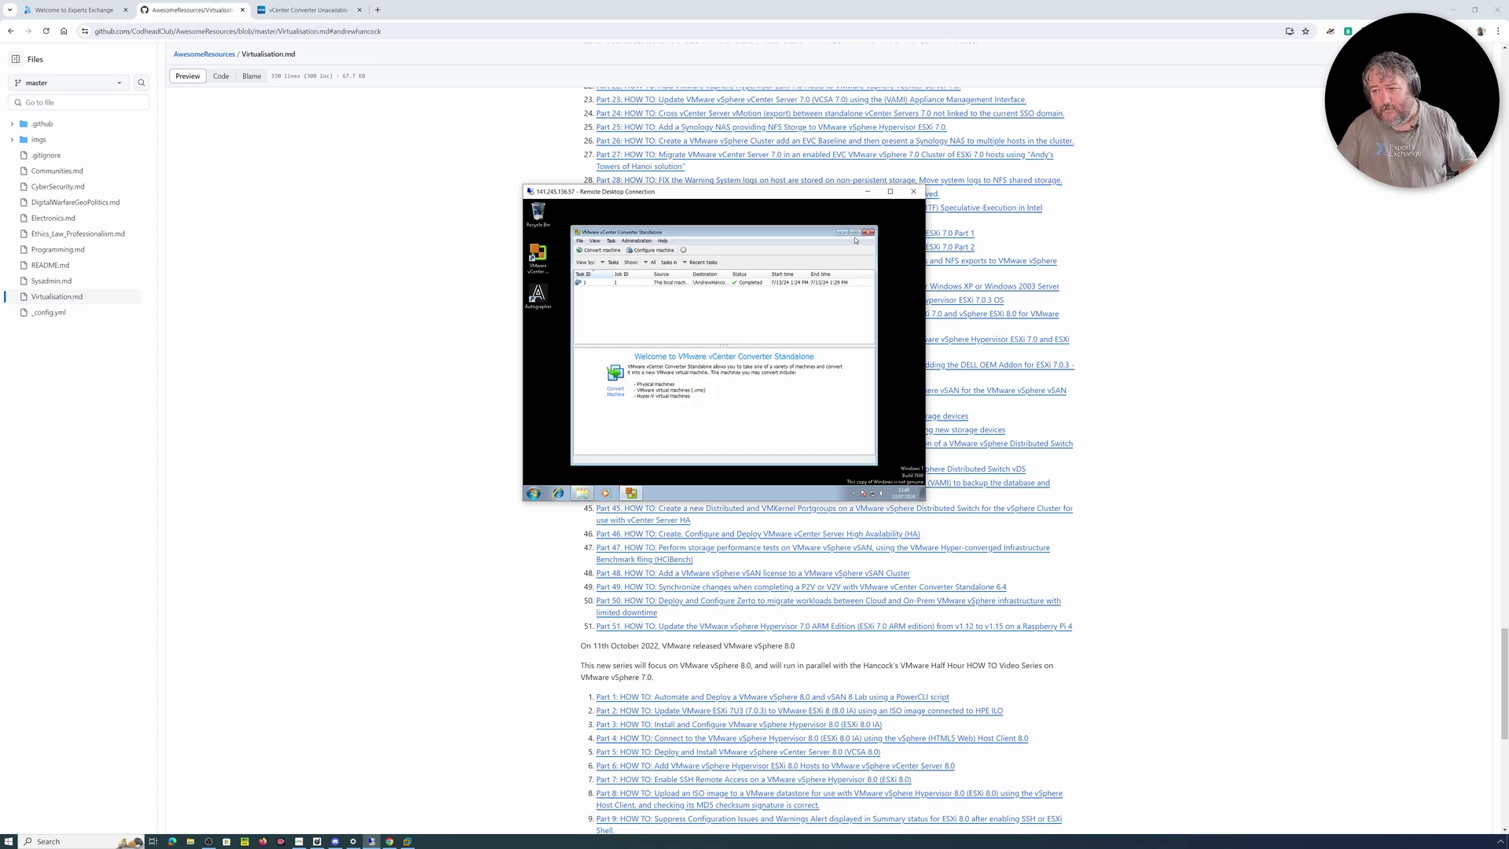
- Maximize Converter, check its version under Help > About, and start Convert machine
click(855, 233)
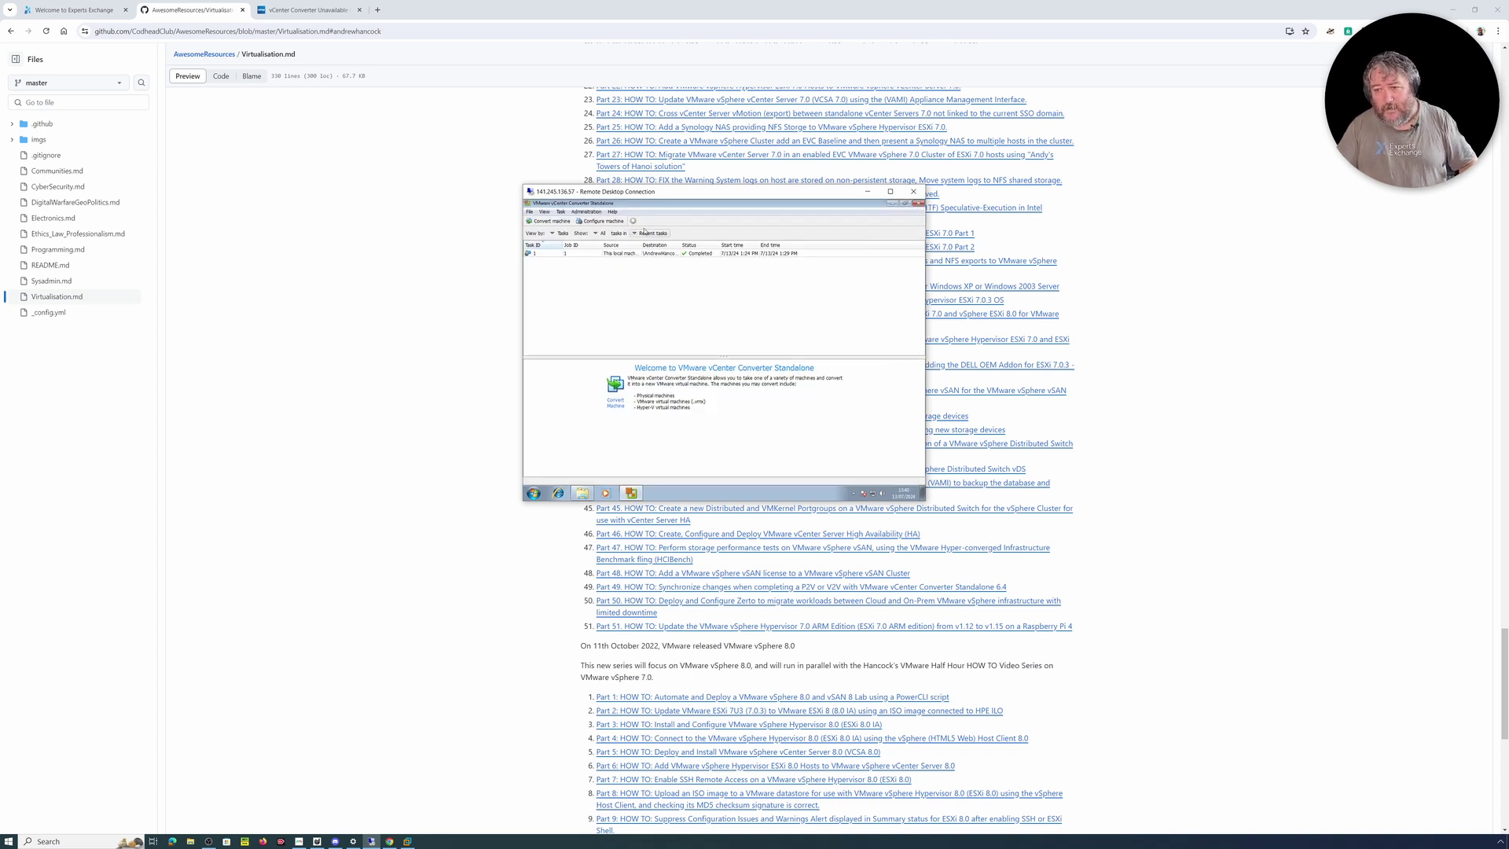
click(612, 212)
click(623, 235)
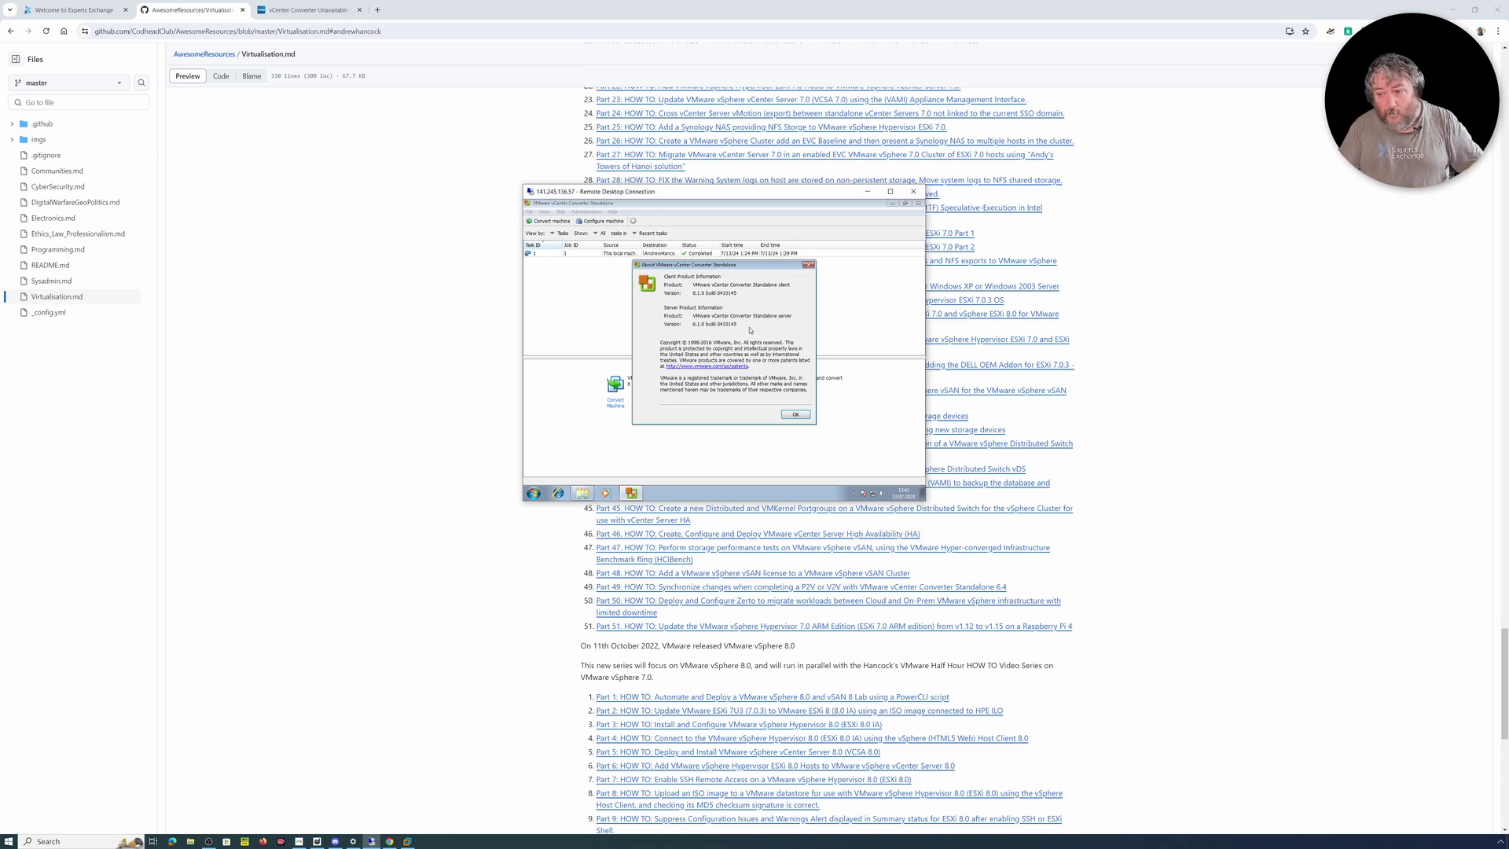
click(796, 415)
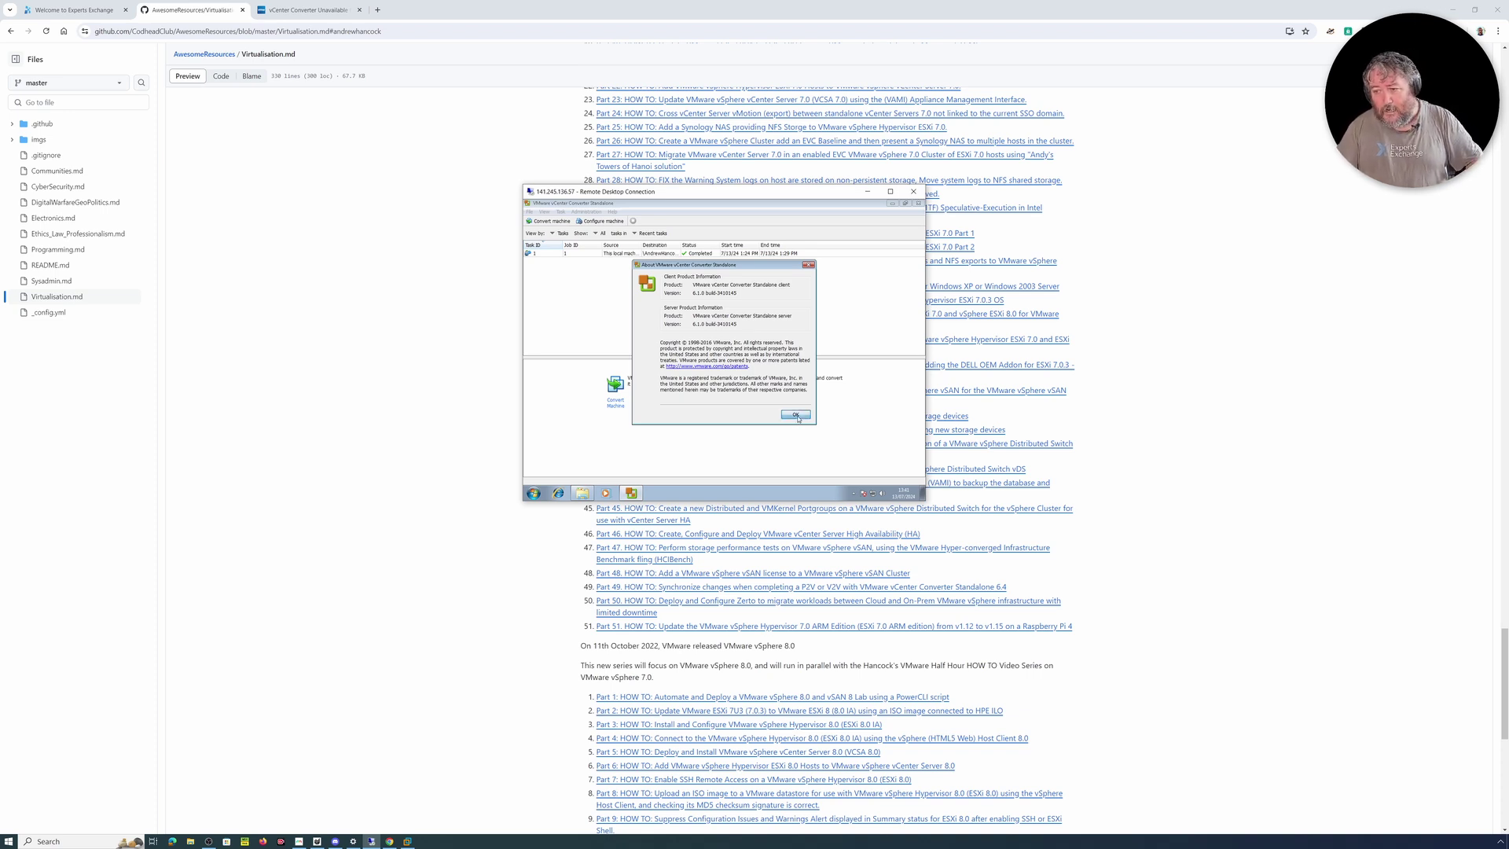
click(552, 222)
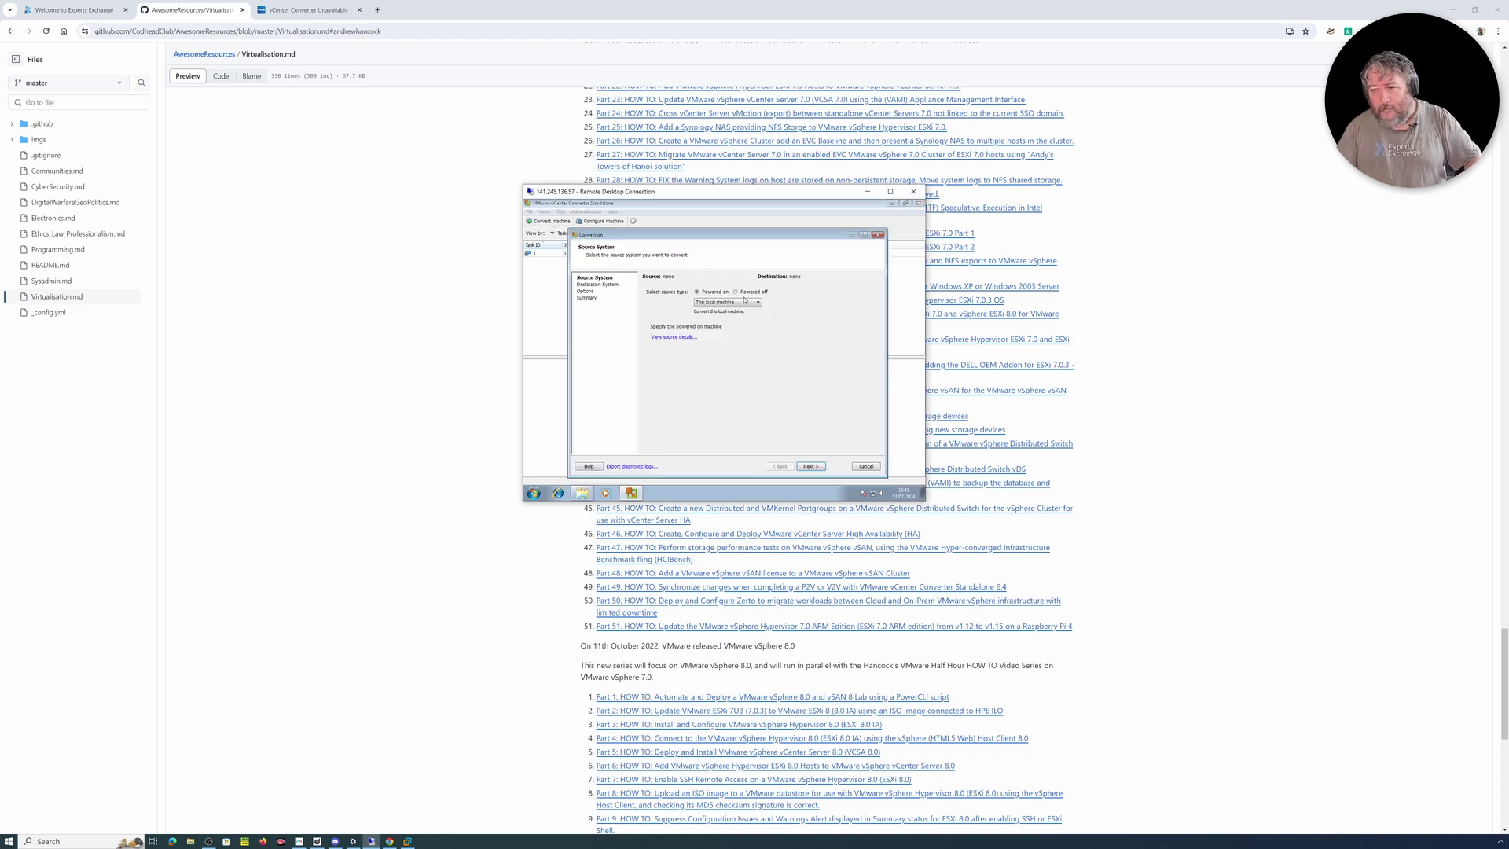
- Accept the local machine source and keep VMware Workstation 11.x/12.x as the destination
click(810, 467)
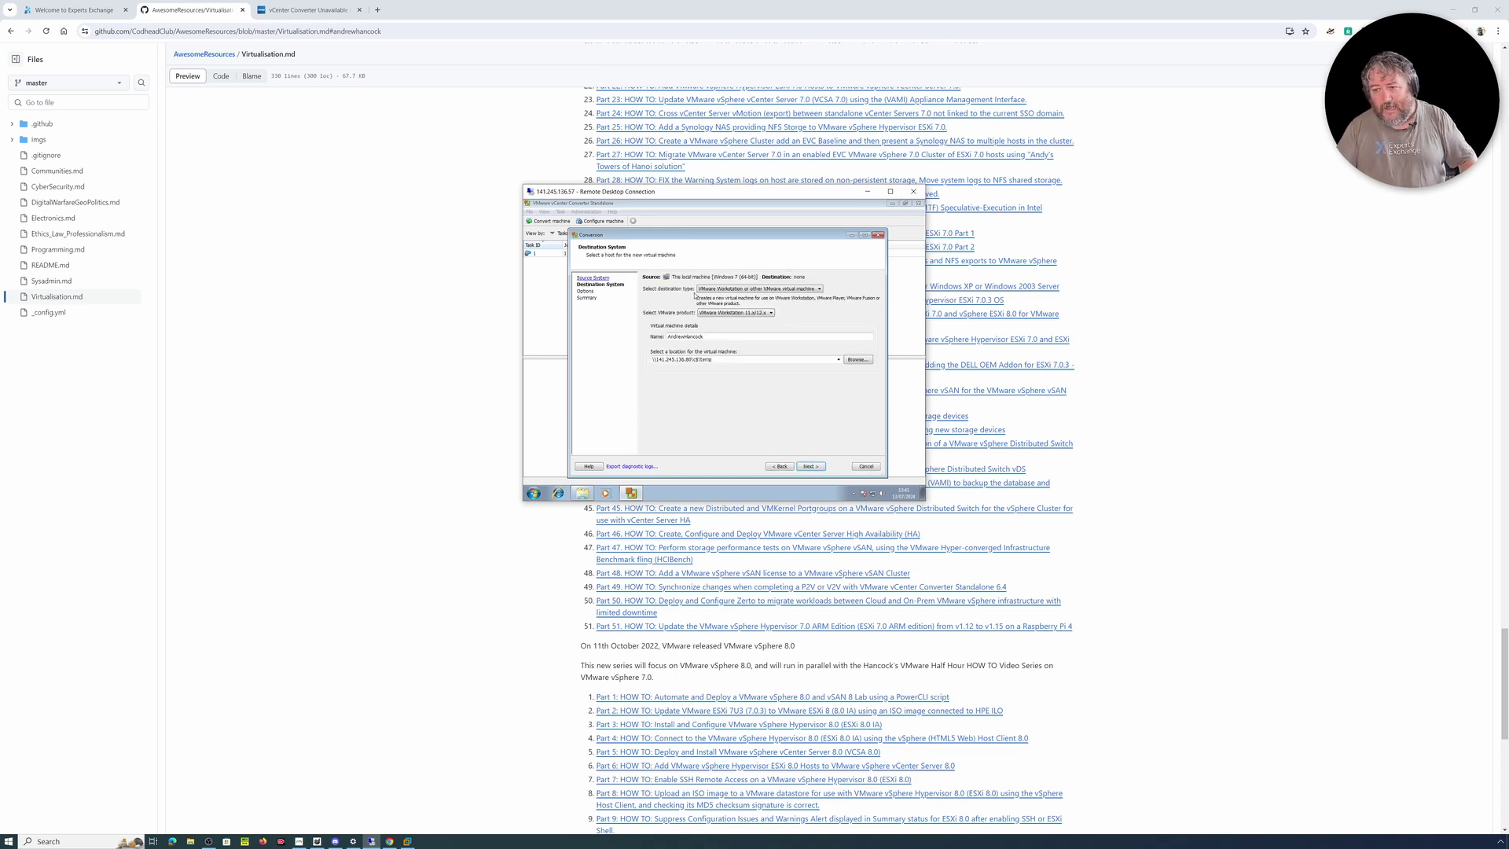
click(819, 289)
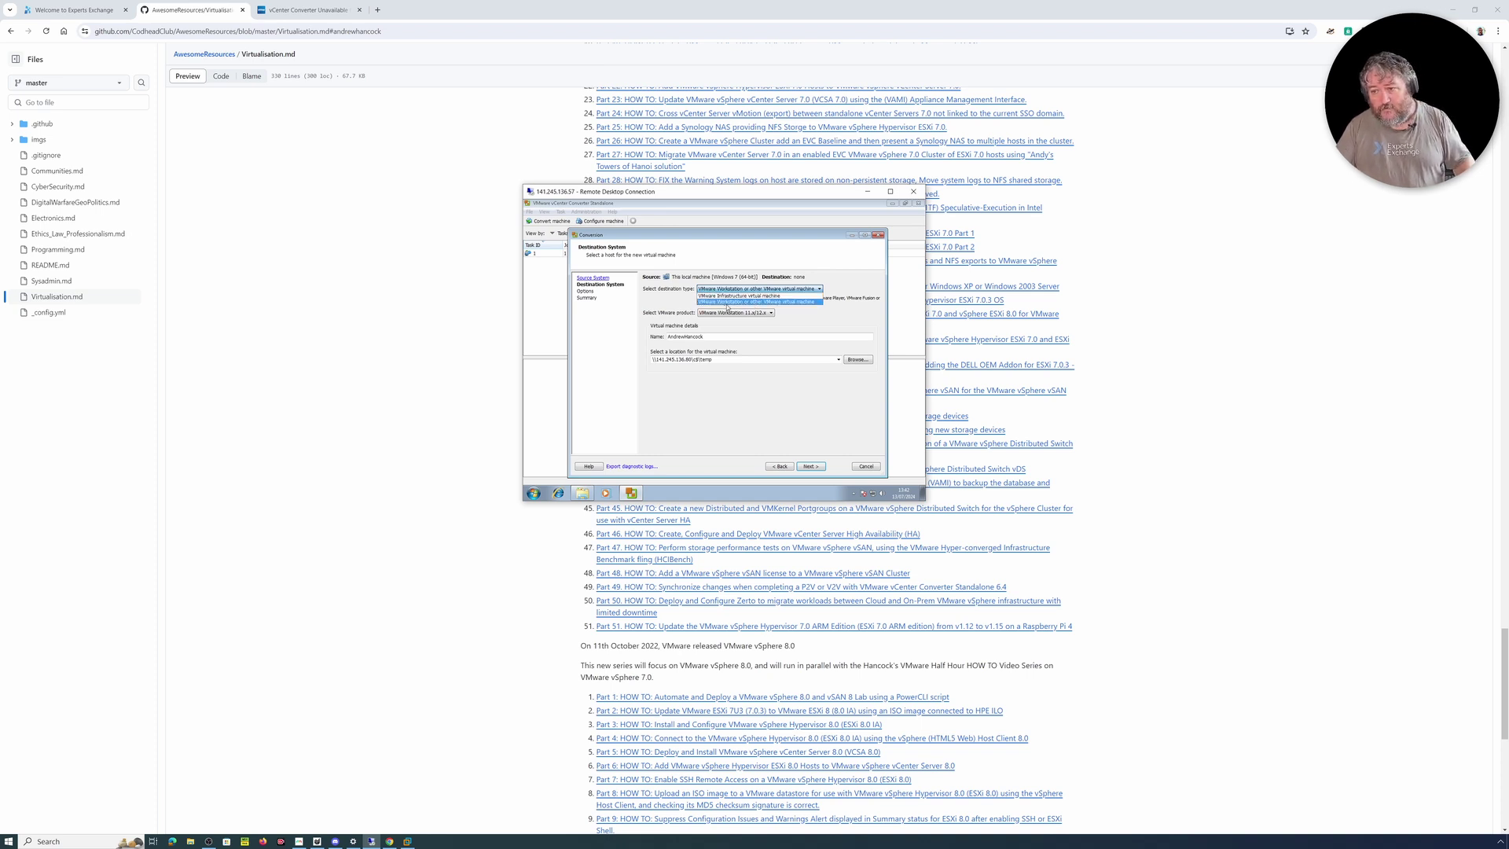
click(727, 303)
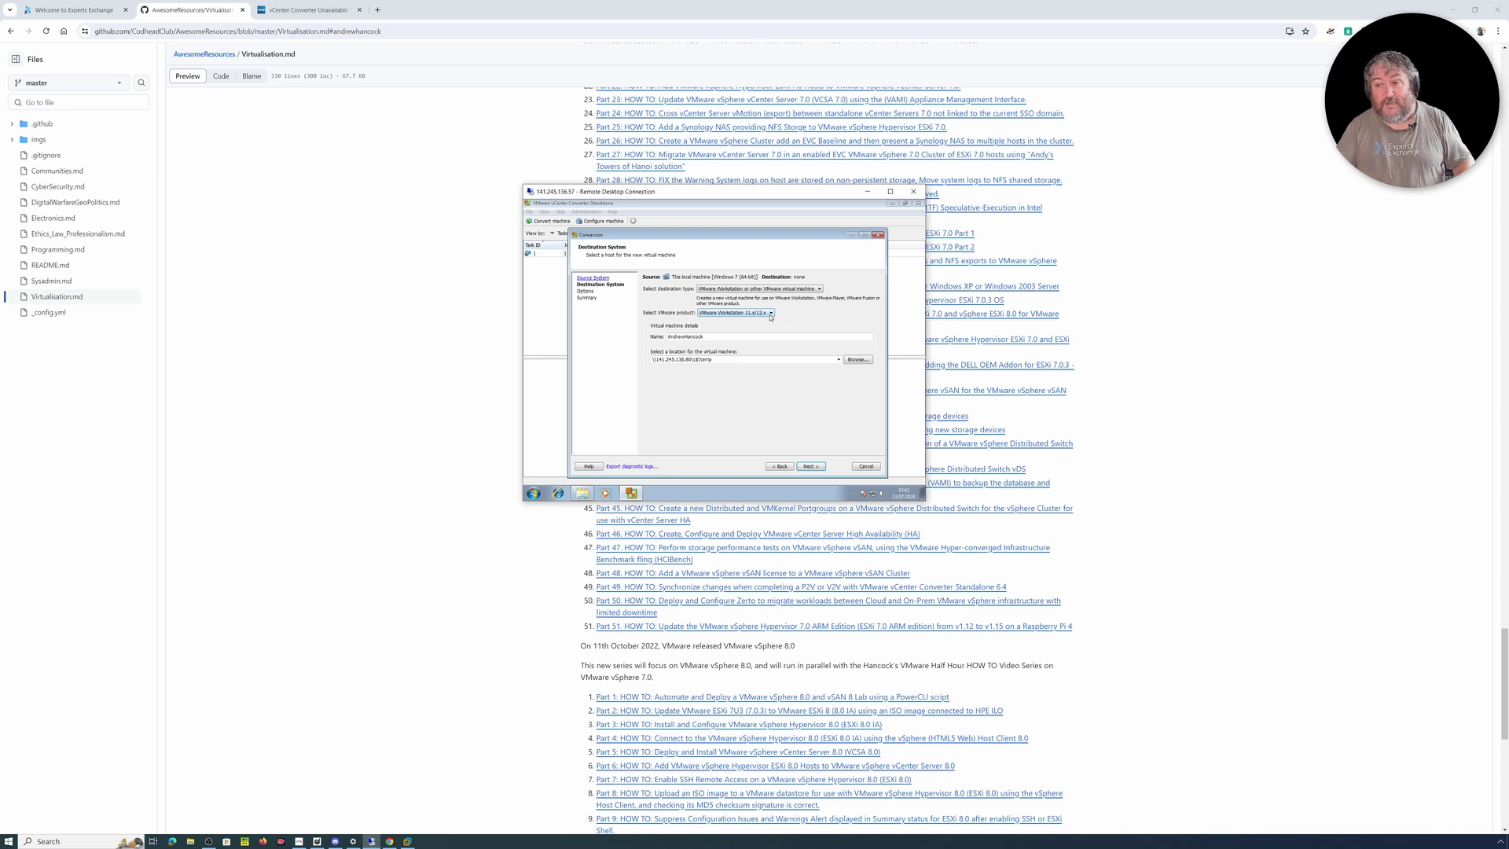
click(770, 314)
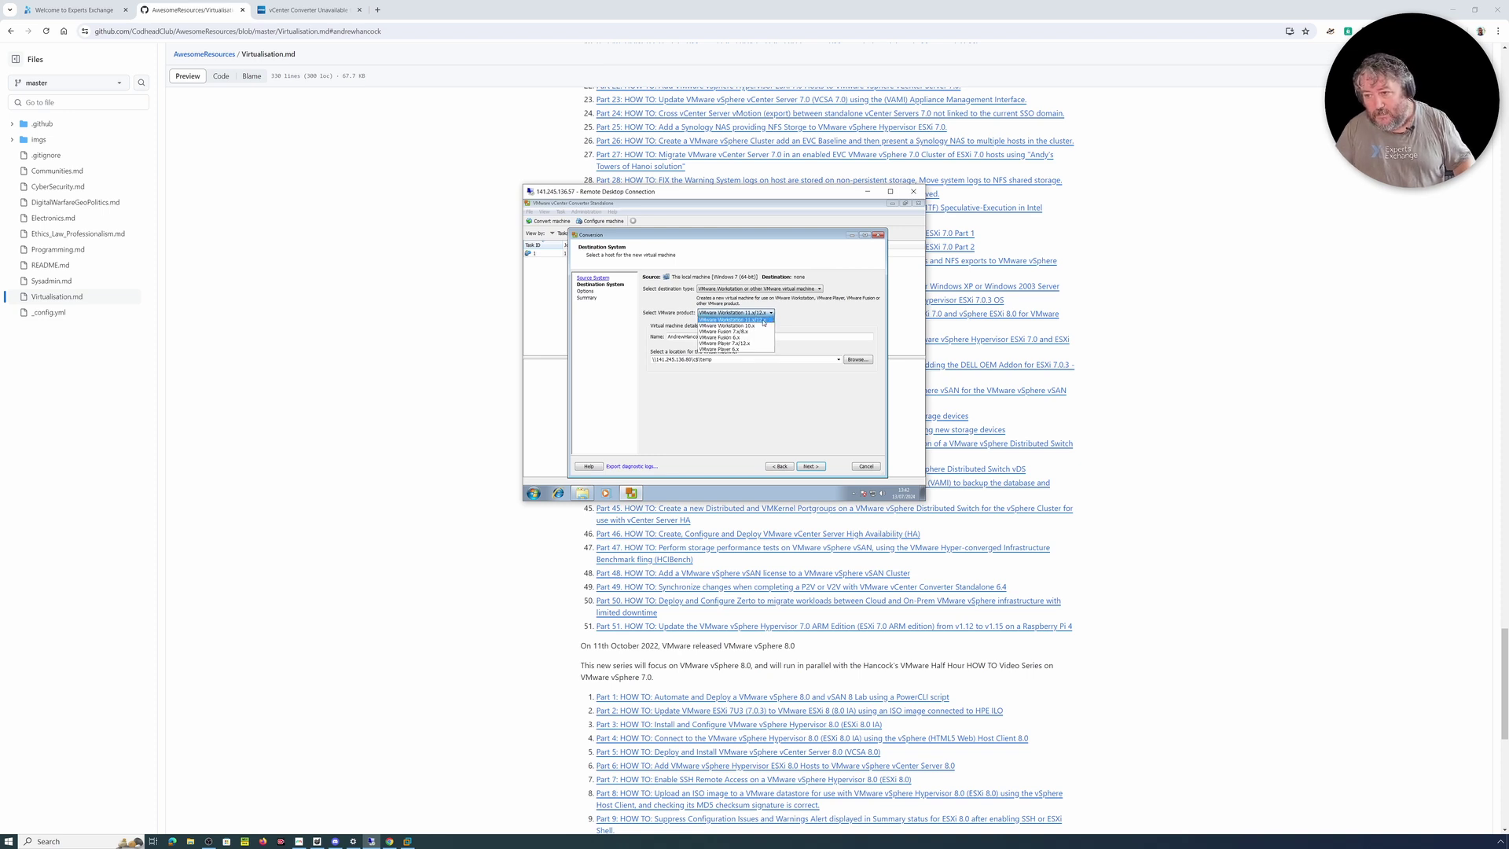
click(762, 321)
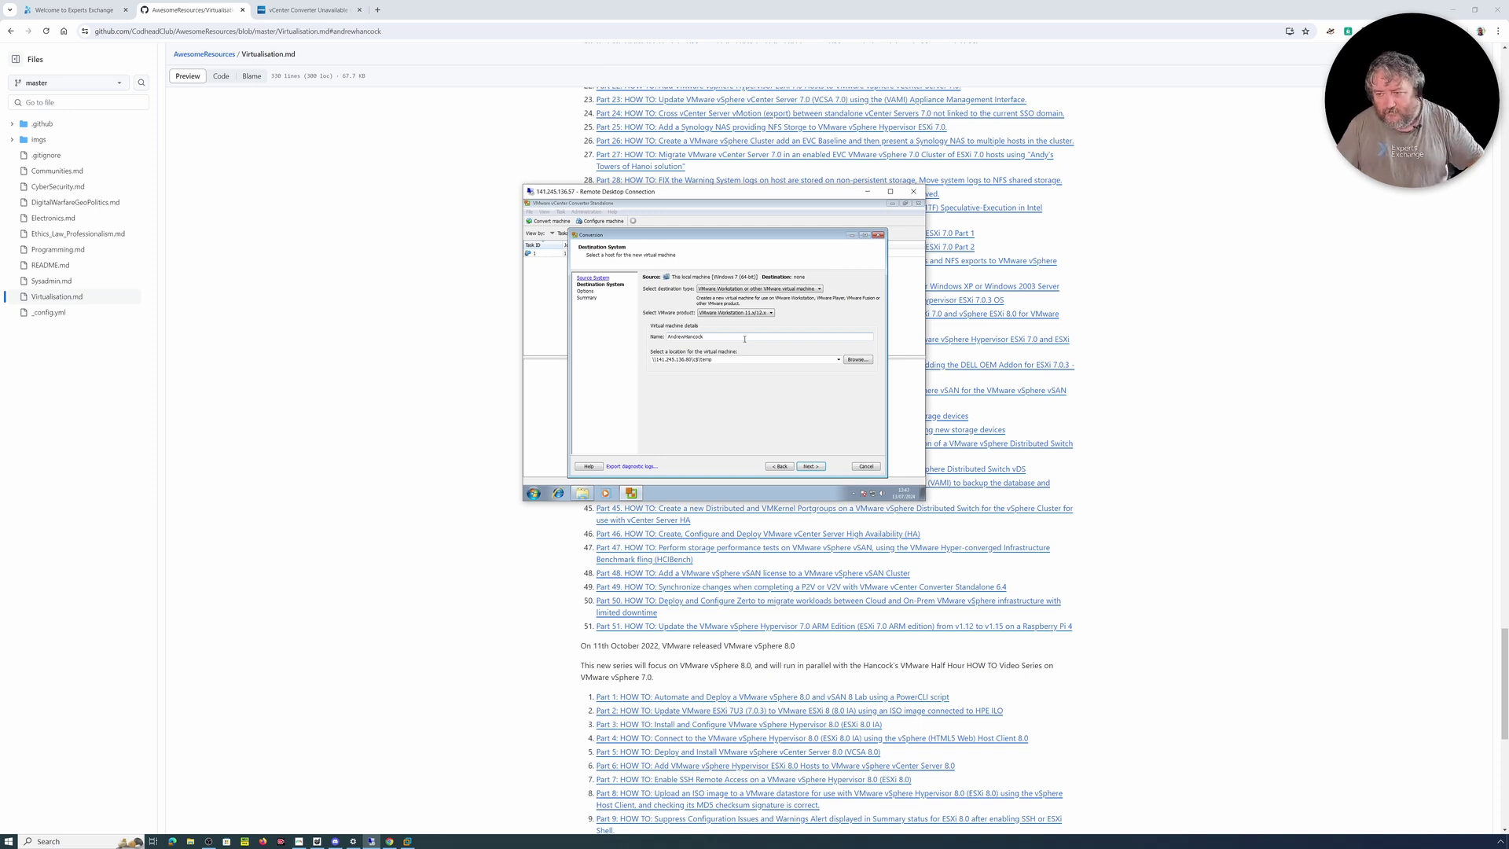
- Name the VM Windows7 and store it in \\cyrusnas1\isos\New folder1
double_click(682, 336)
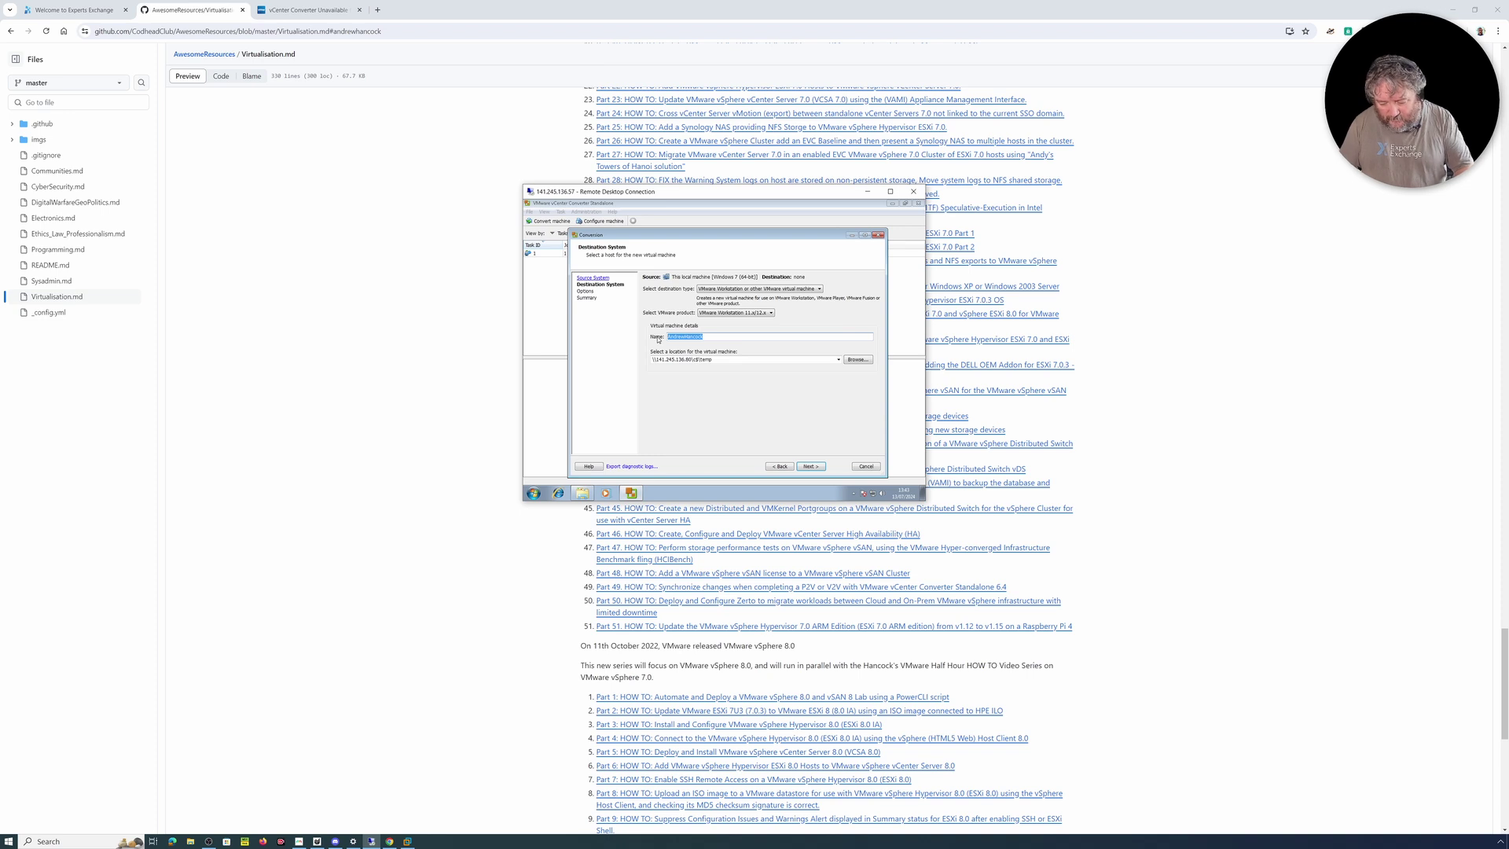
text(EddieHancock)
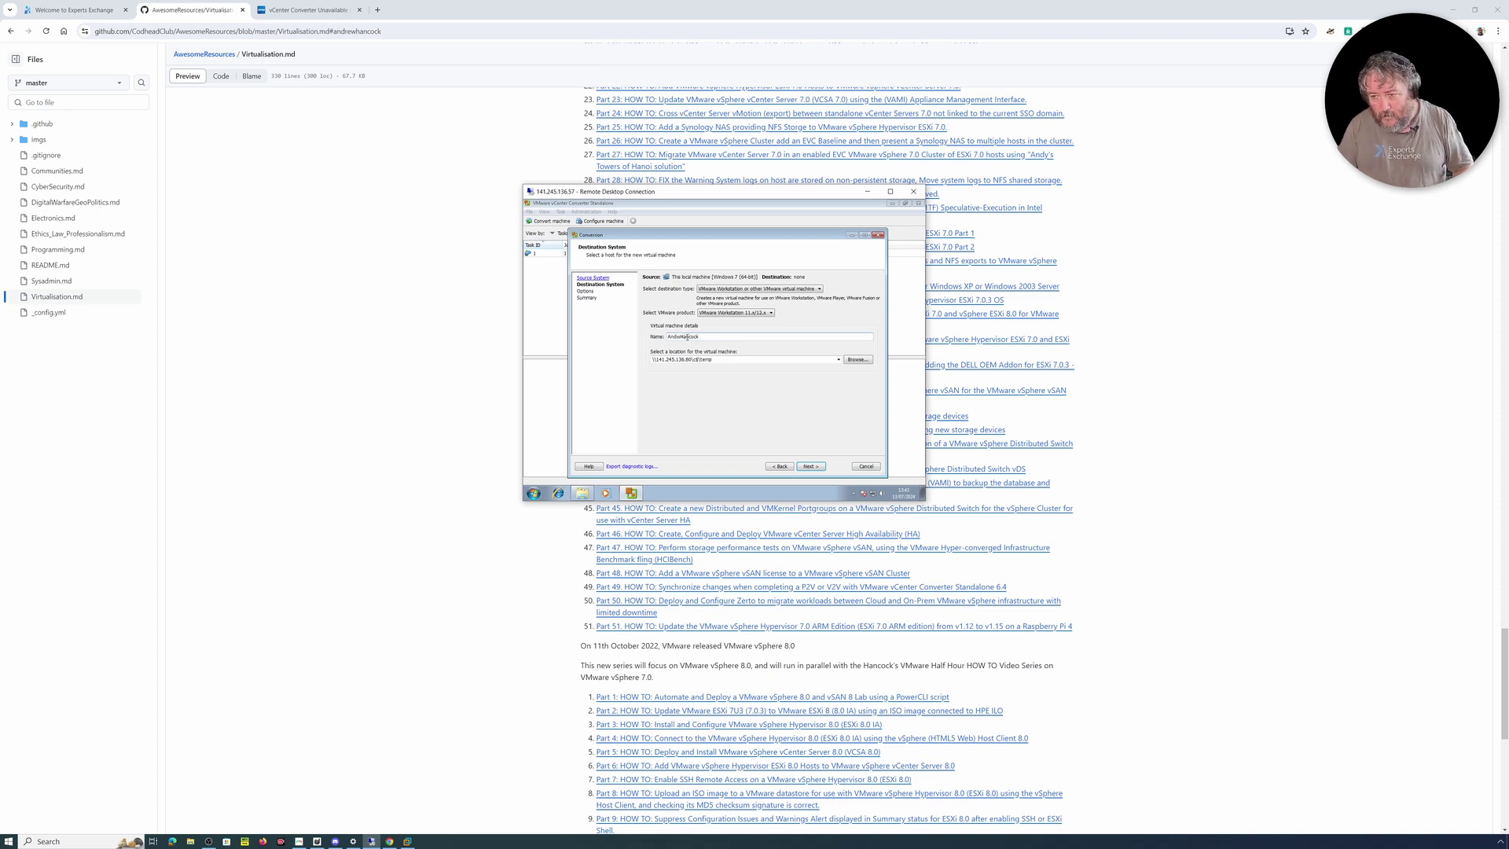
key(ctrl+a)
text(W)
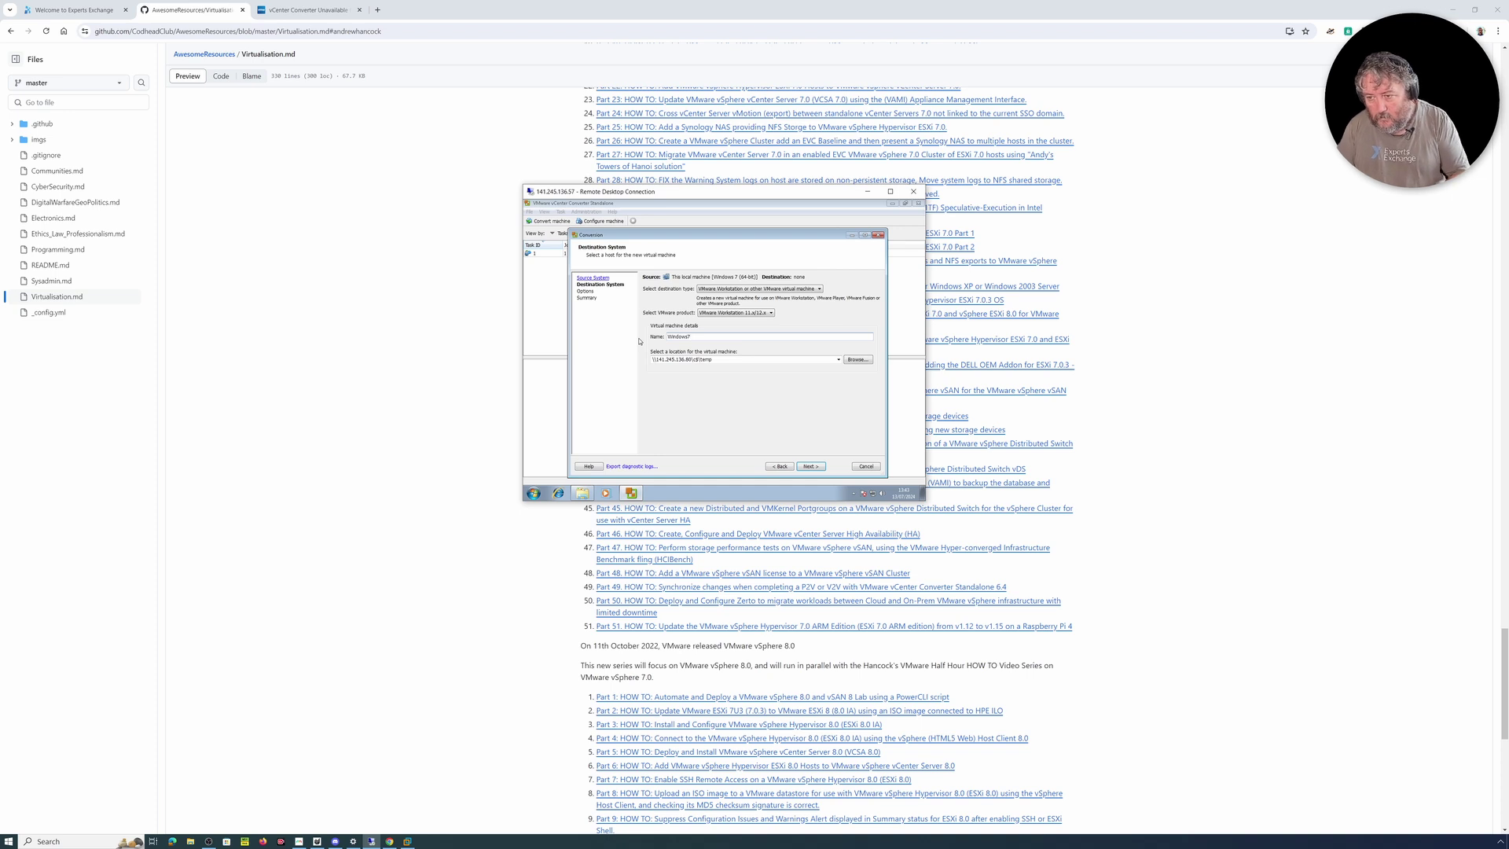
click(837, 360)
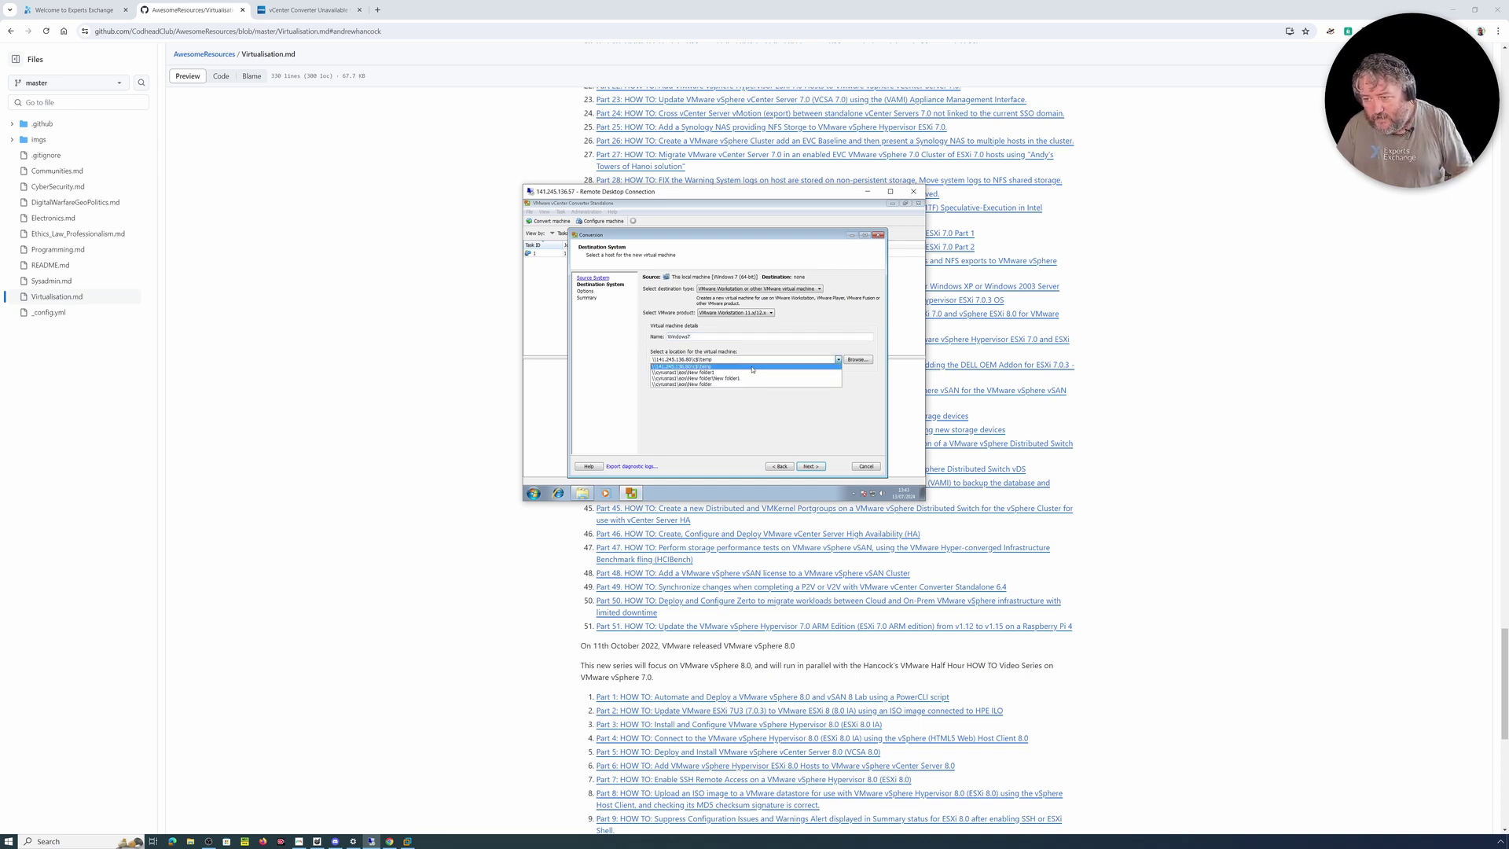
click(750, 373)
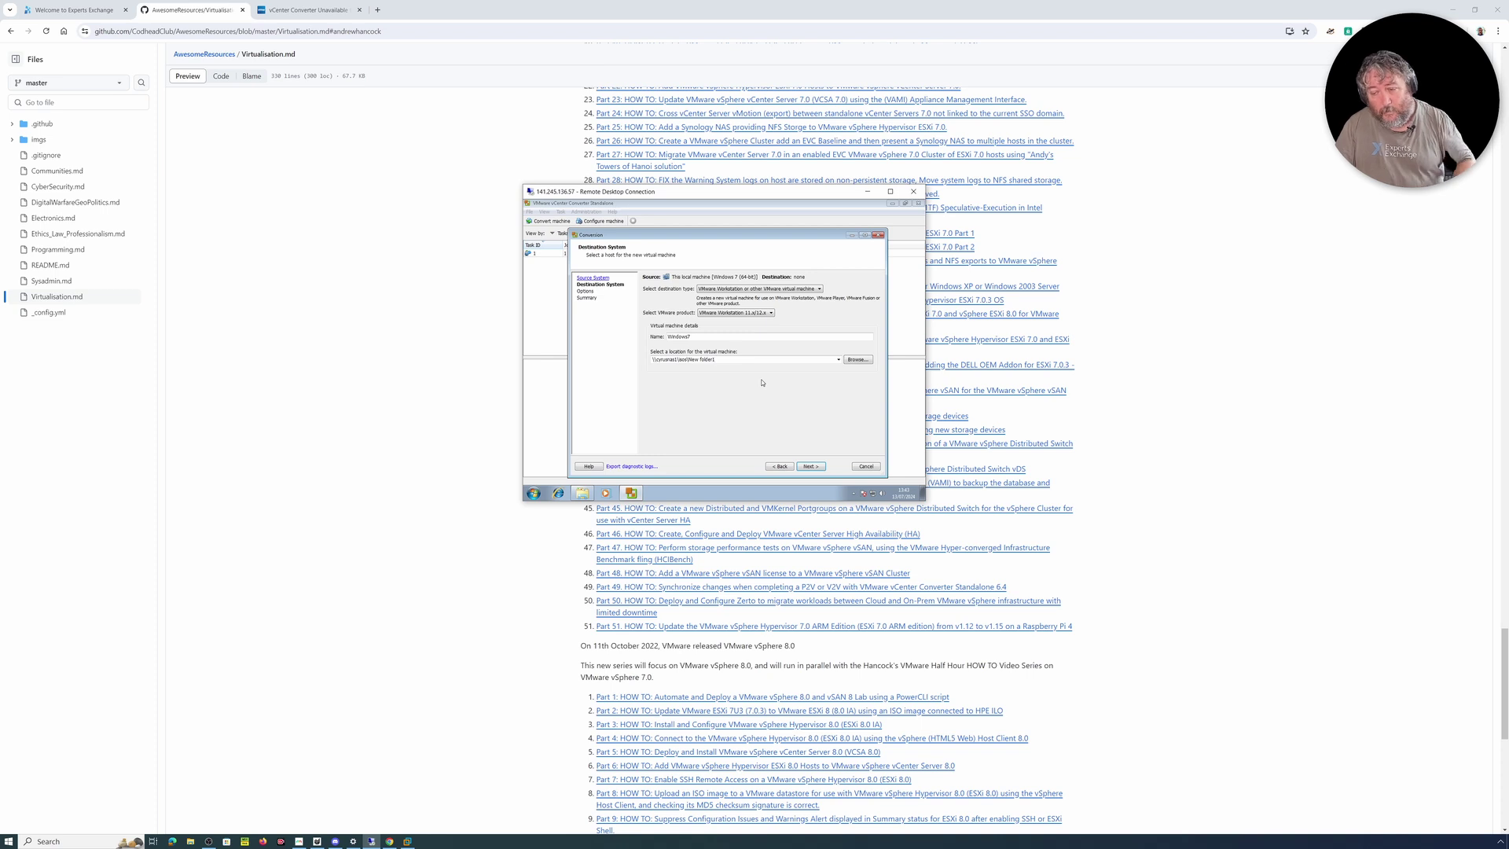
- Pass through Options and review the Summary, then finish to submit the Windows7 conversion
click(810, 466)
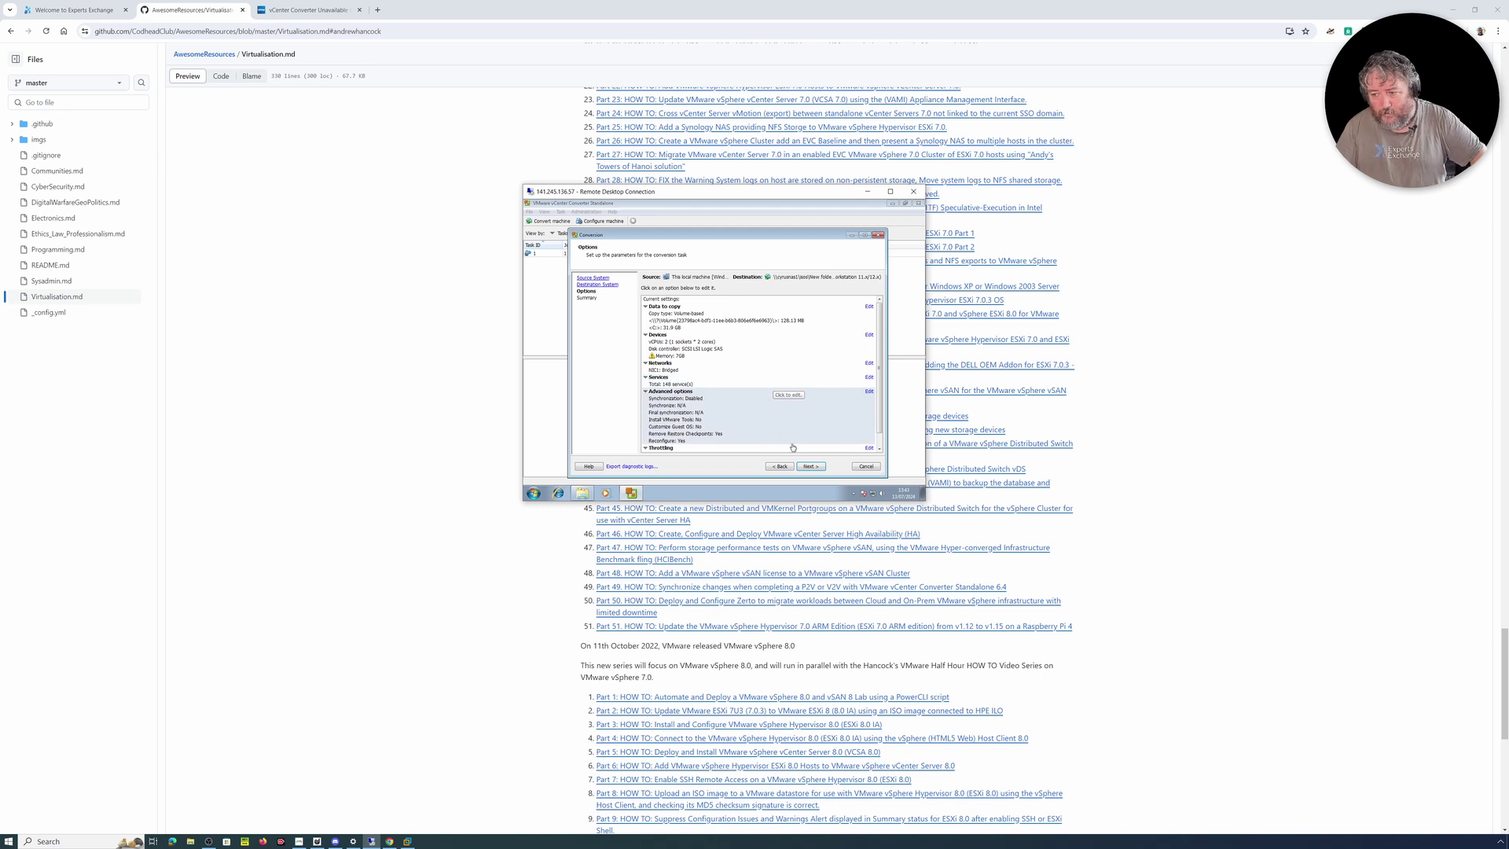
click(810, 466)
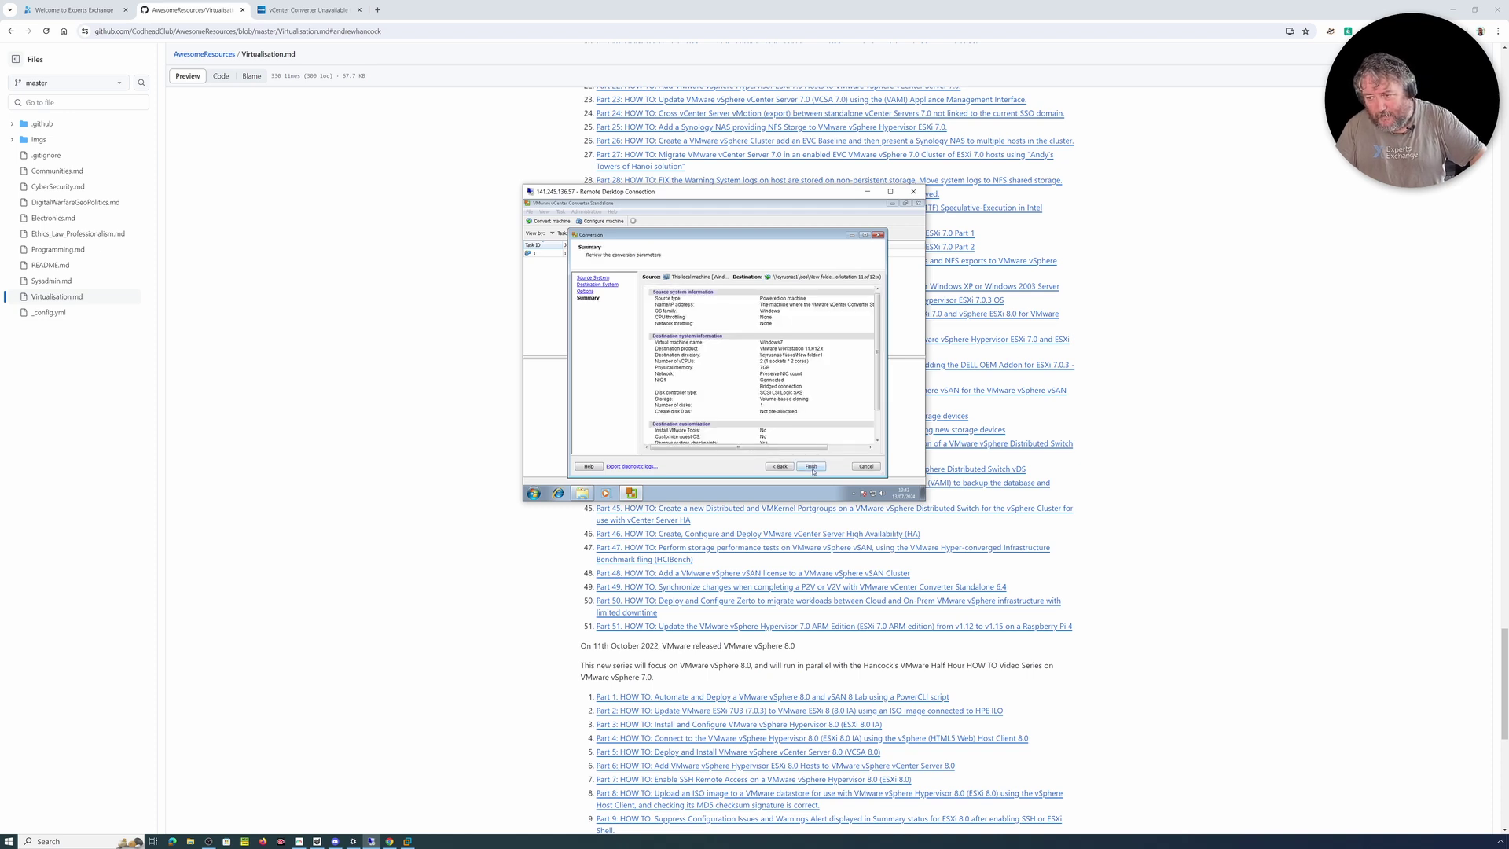
scroll(762, 431, down, 2)
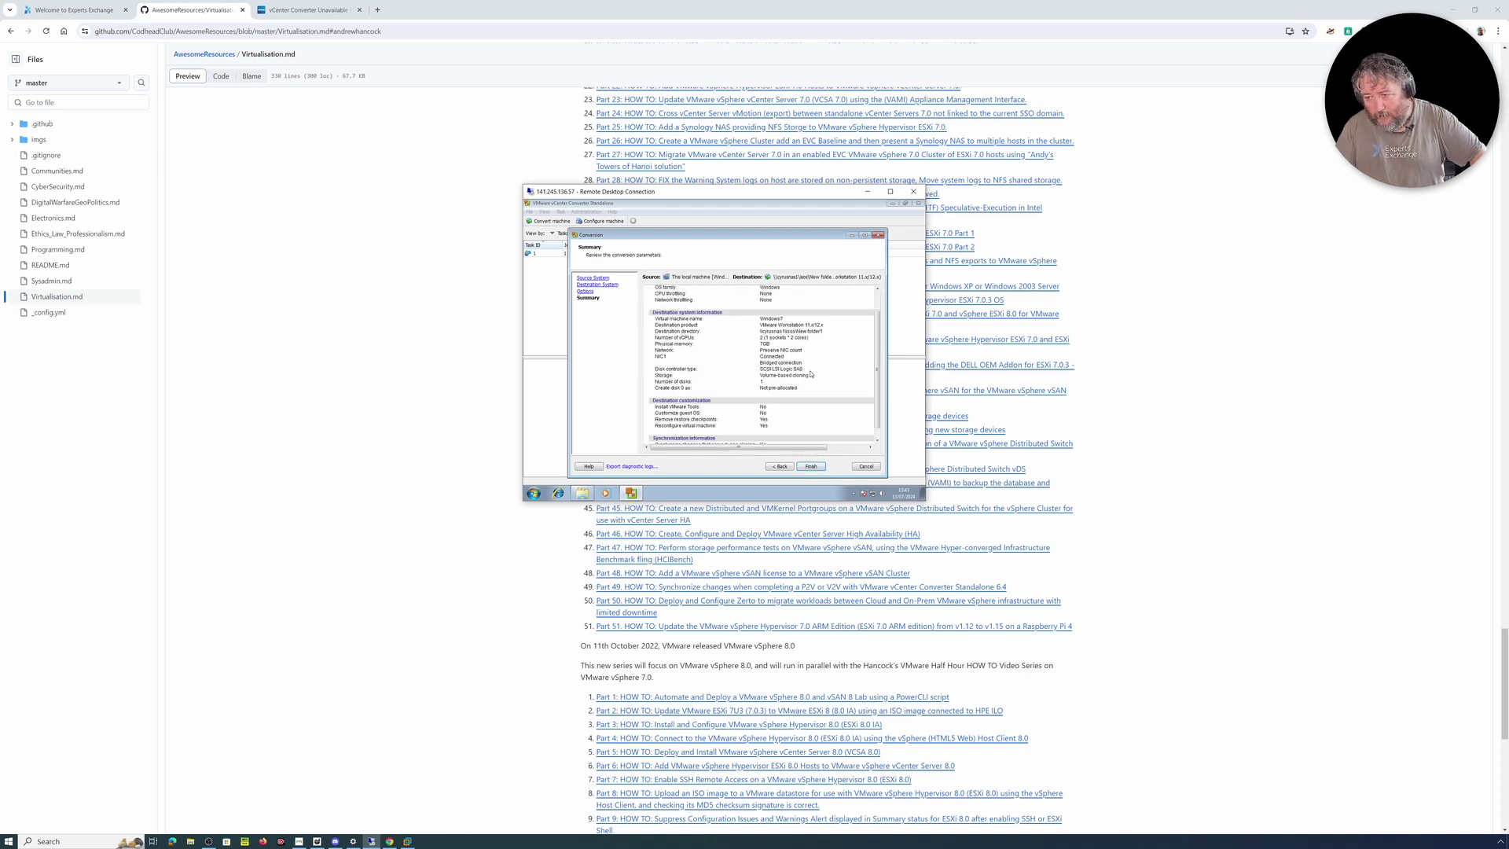
click(813, 468)
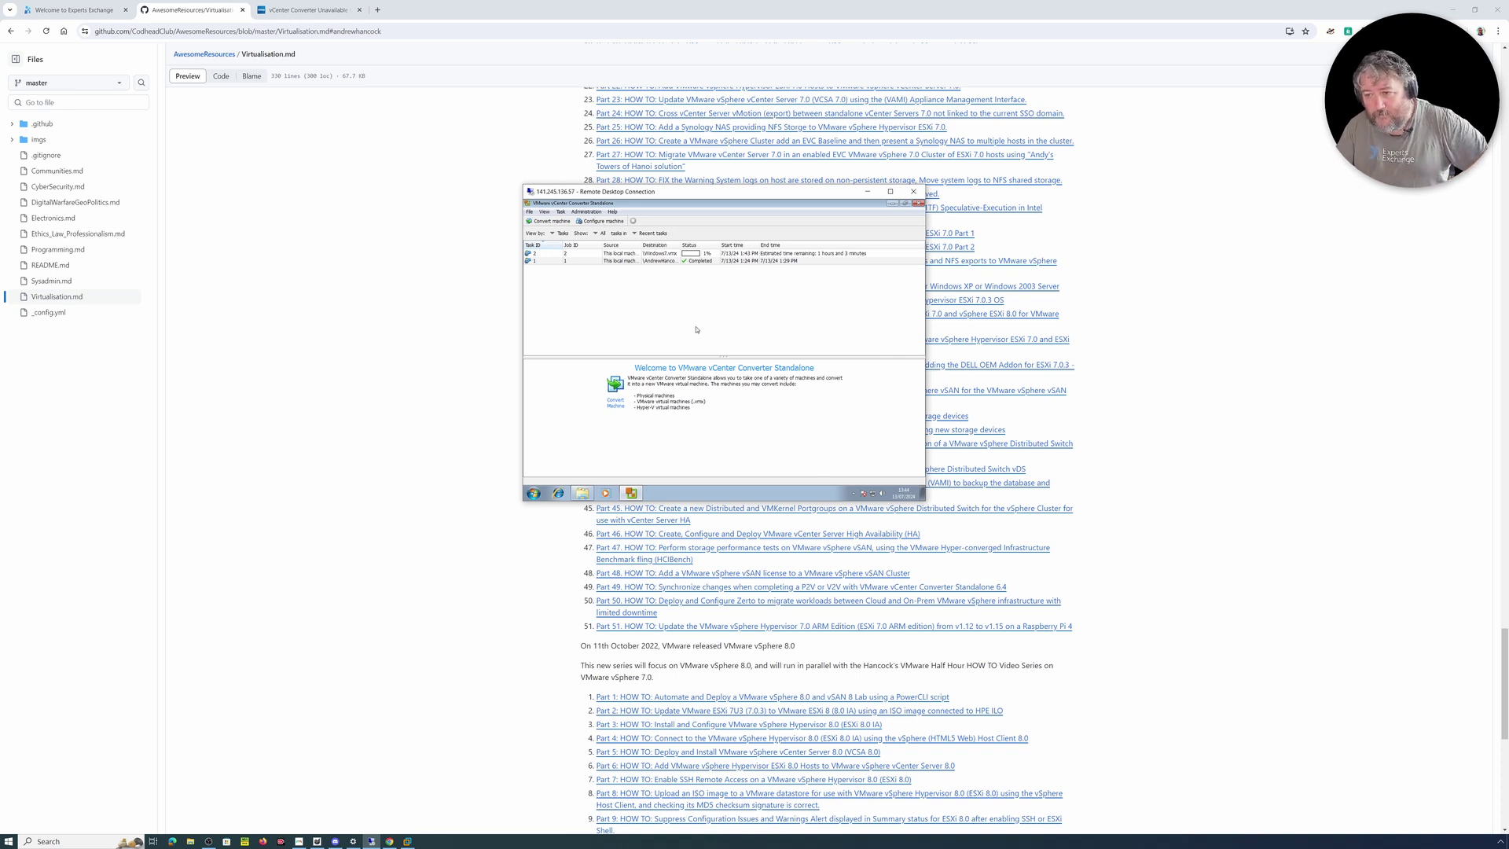
- Select Task 2 to view the Windows7 conversion's progress, about 16% complete
click(609, 255)
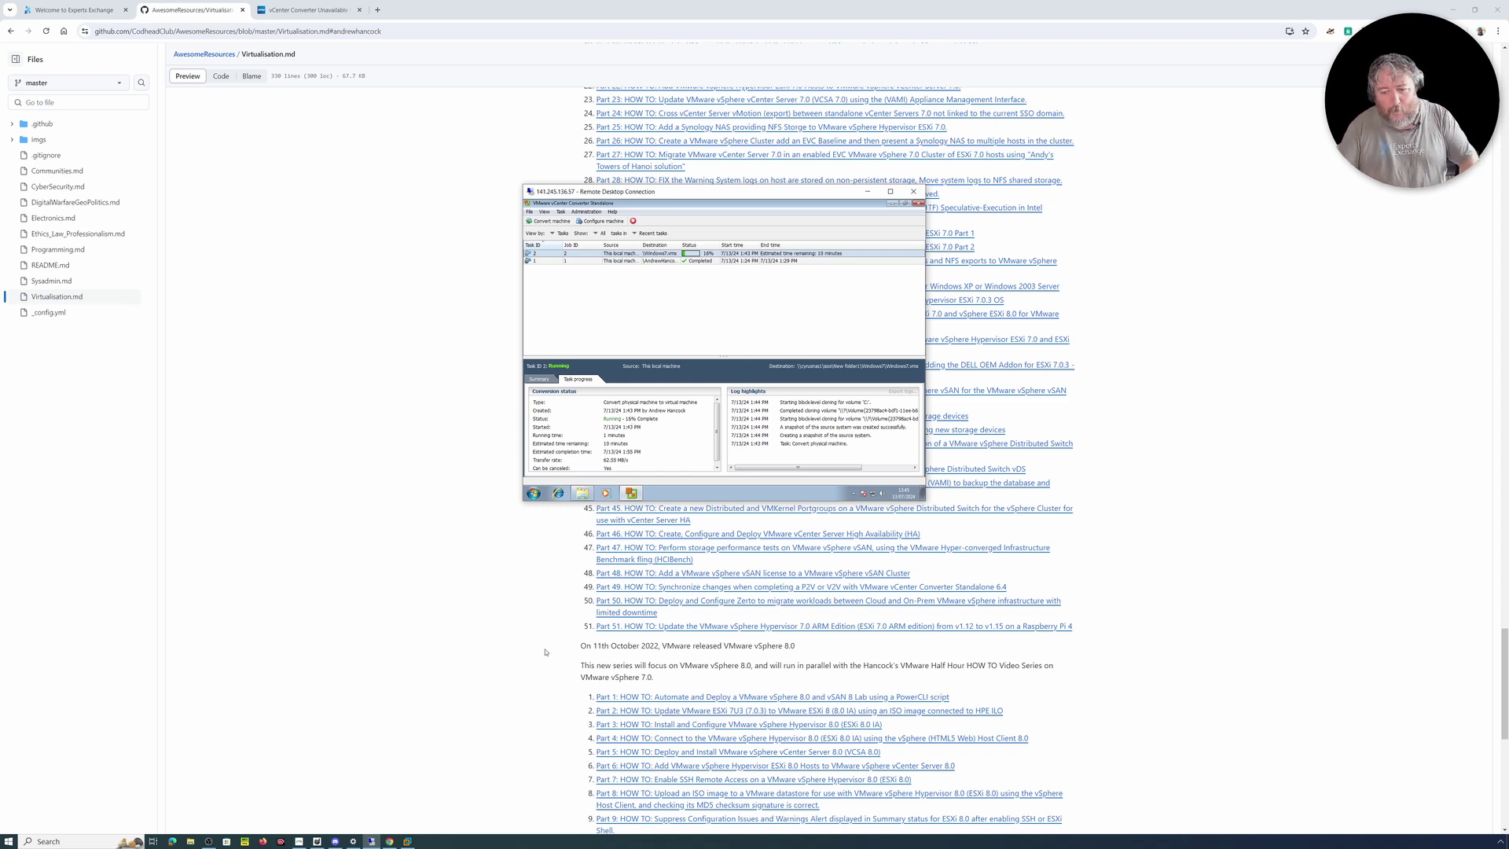
- Bring VMware Workstation 16 Pro forward and drag it left to uncover Converter
click(407, 841)
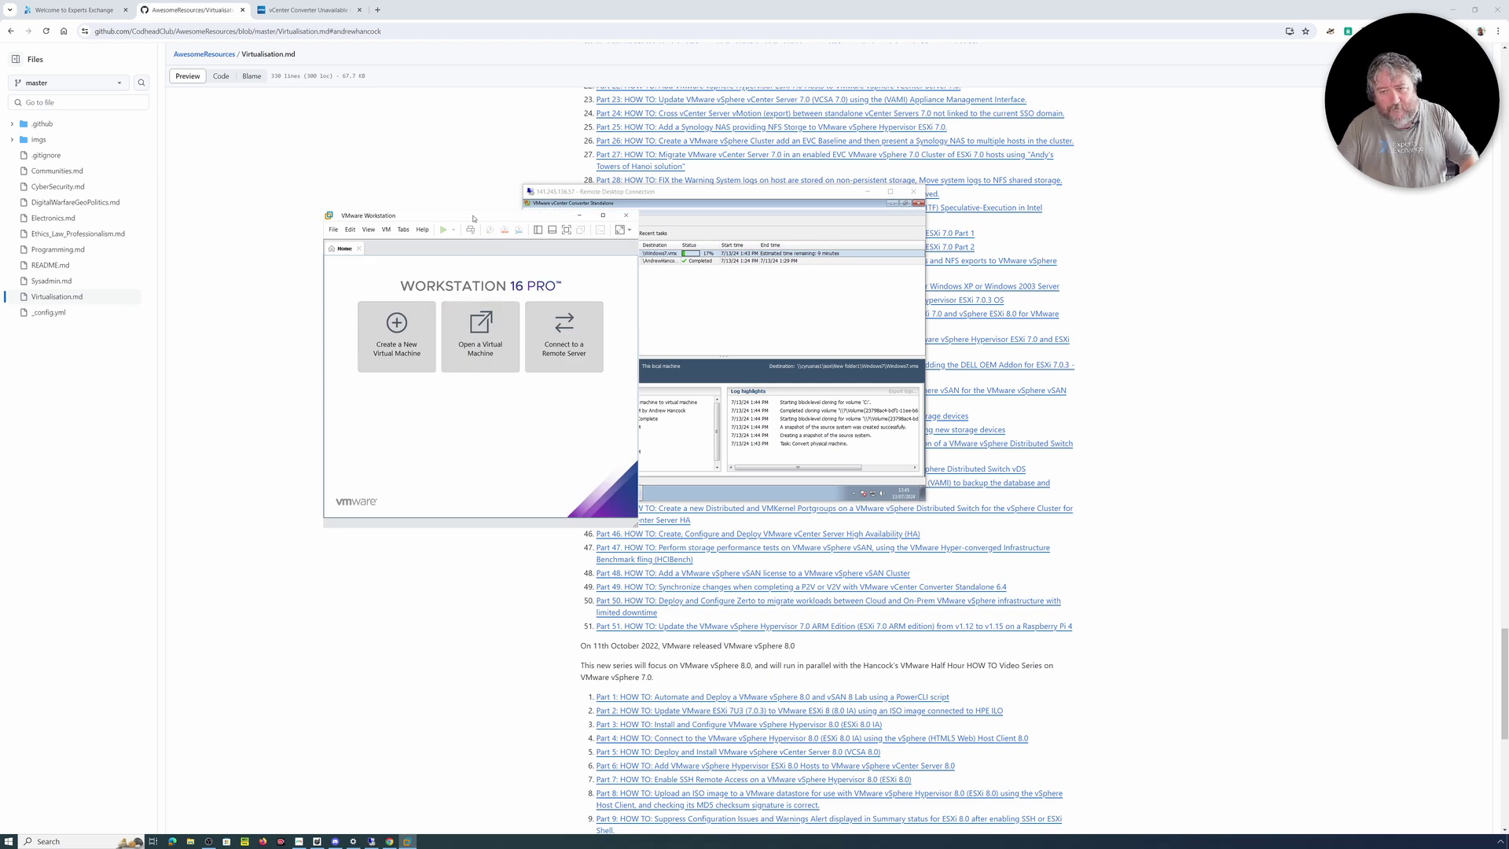
drag(473, 218, 320, 191)
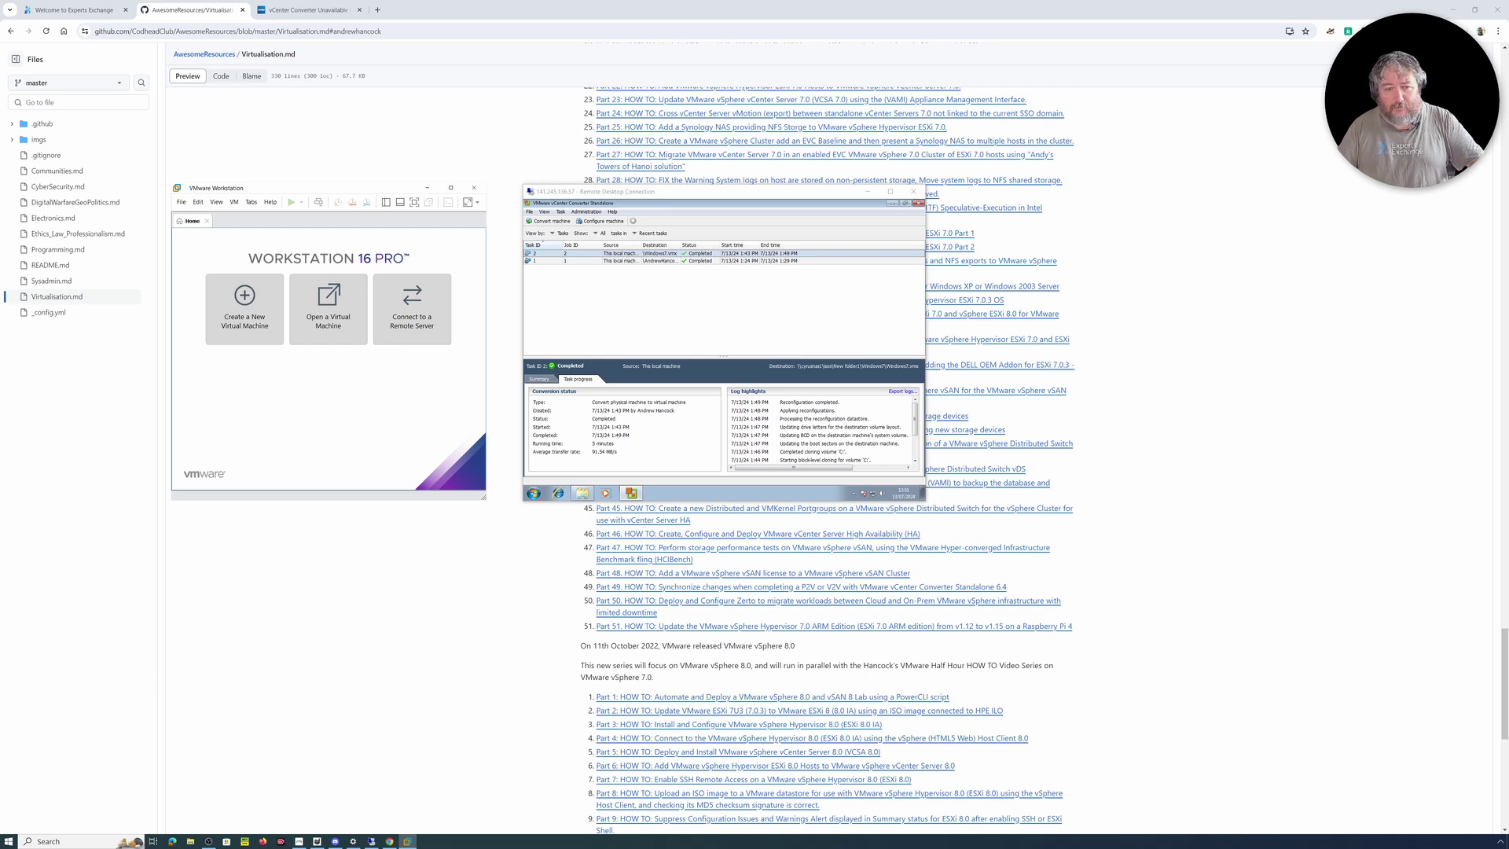
- Open the converted Windows7 VM and power it on, continuing past the sata0:0 device prompt
click(328, 308)
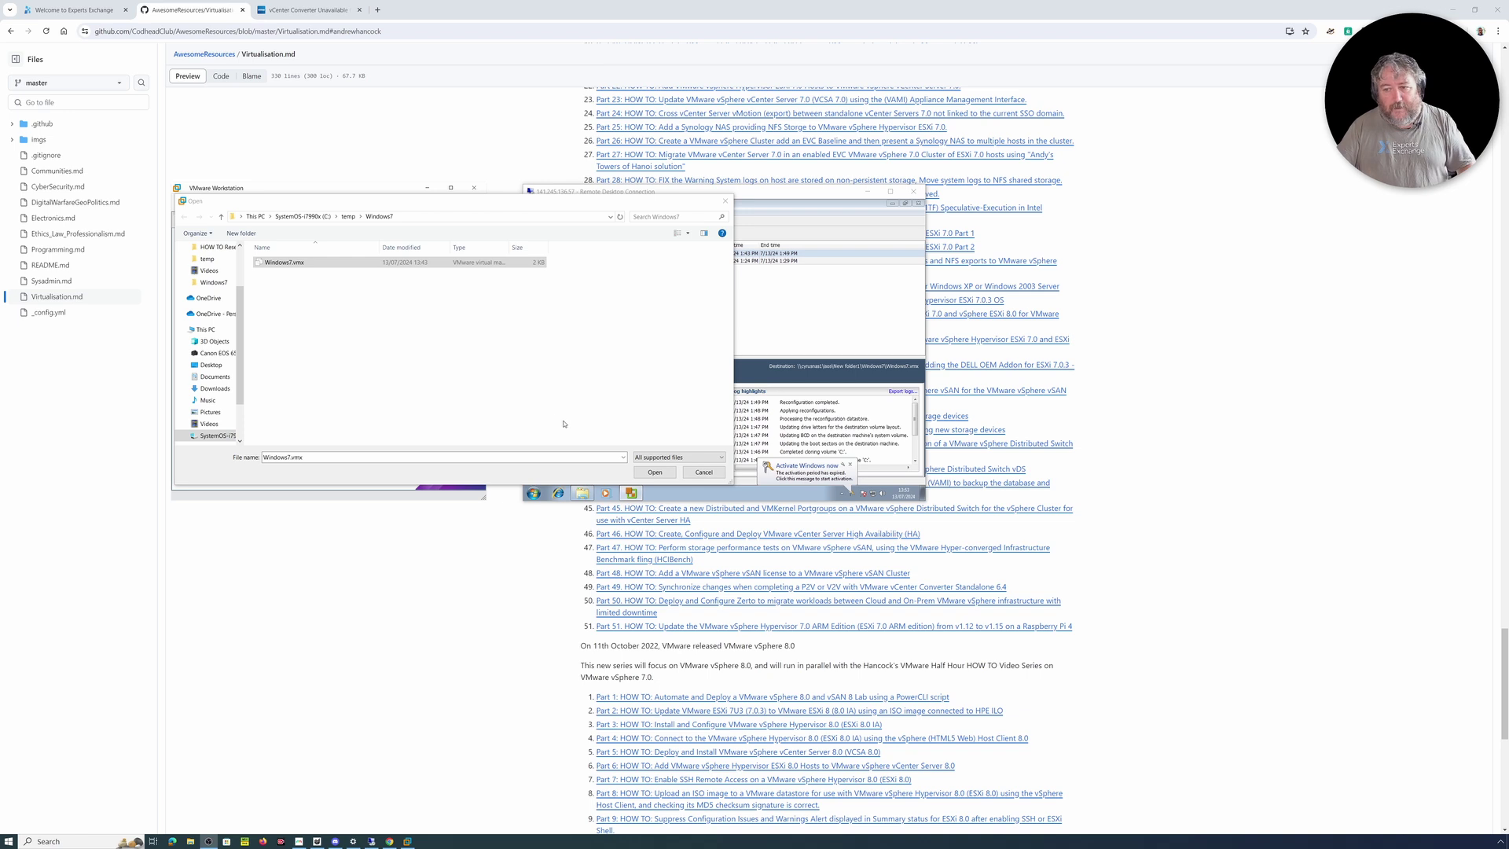
click(655, 474)
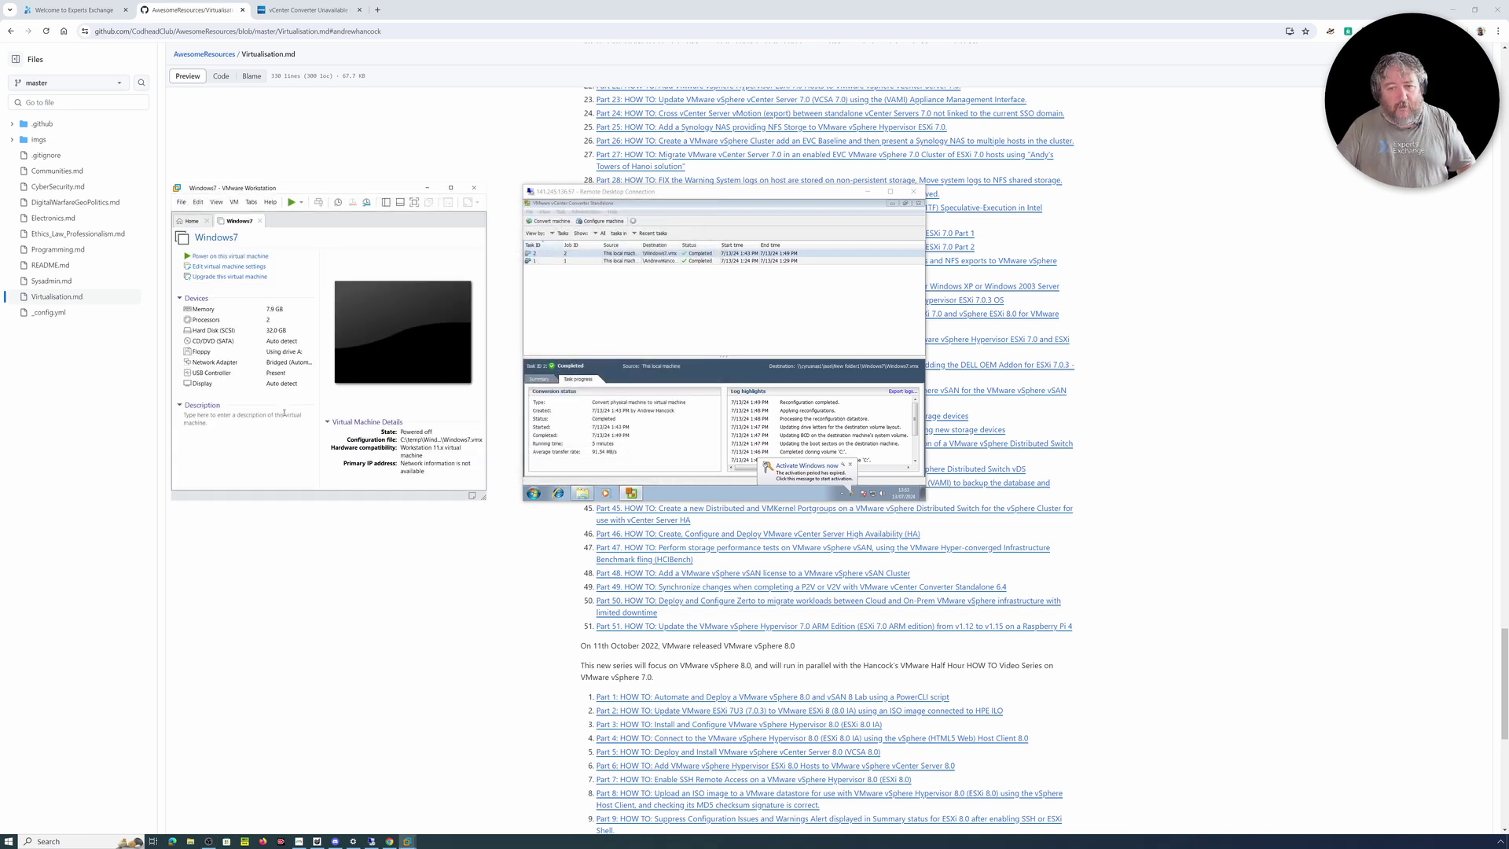
click(236, 256)
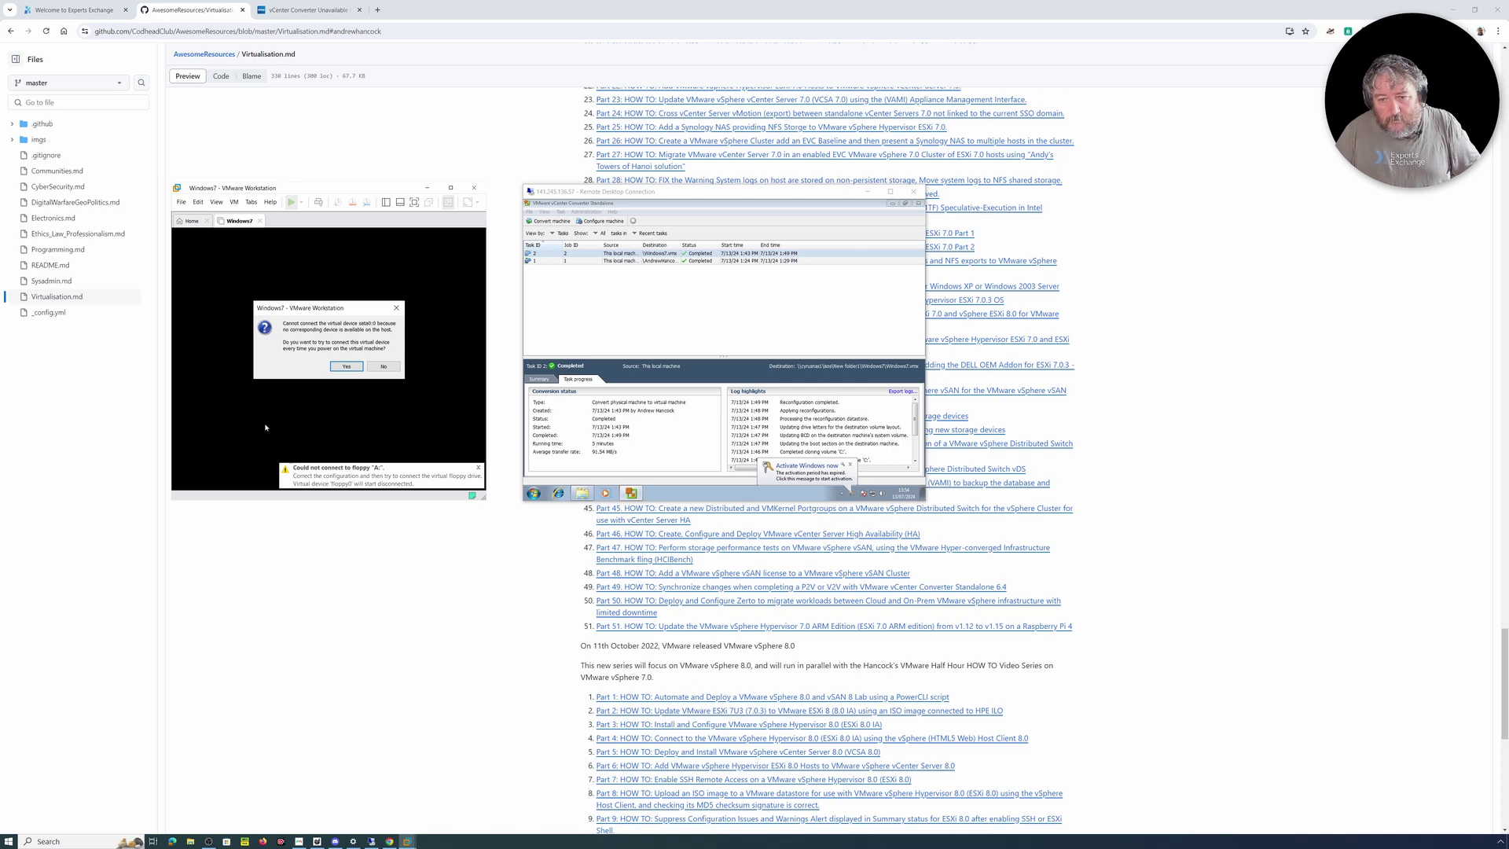
click(346, 368)
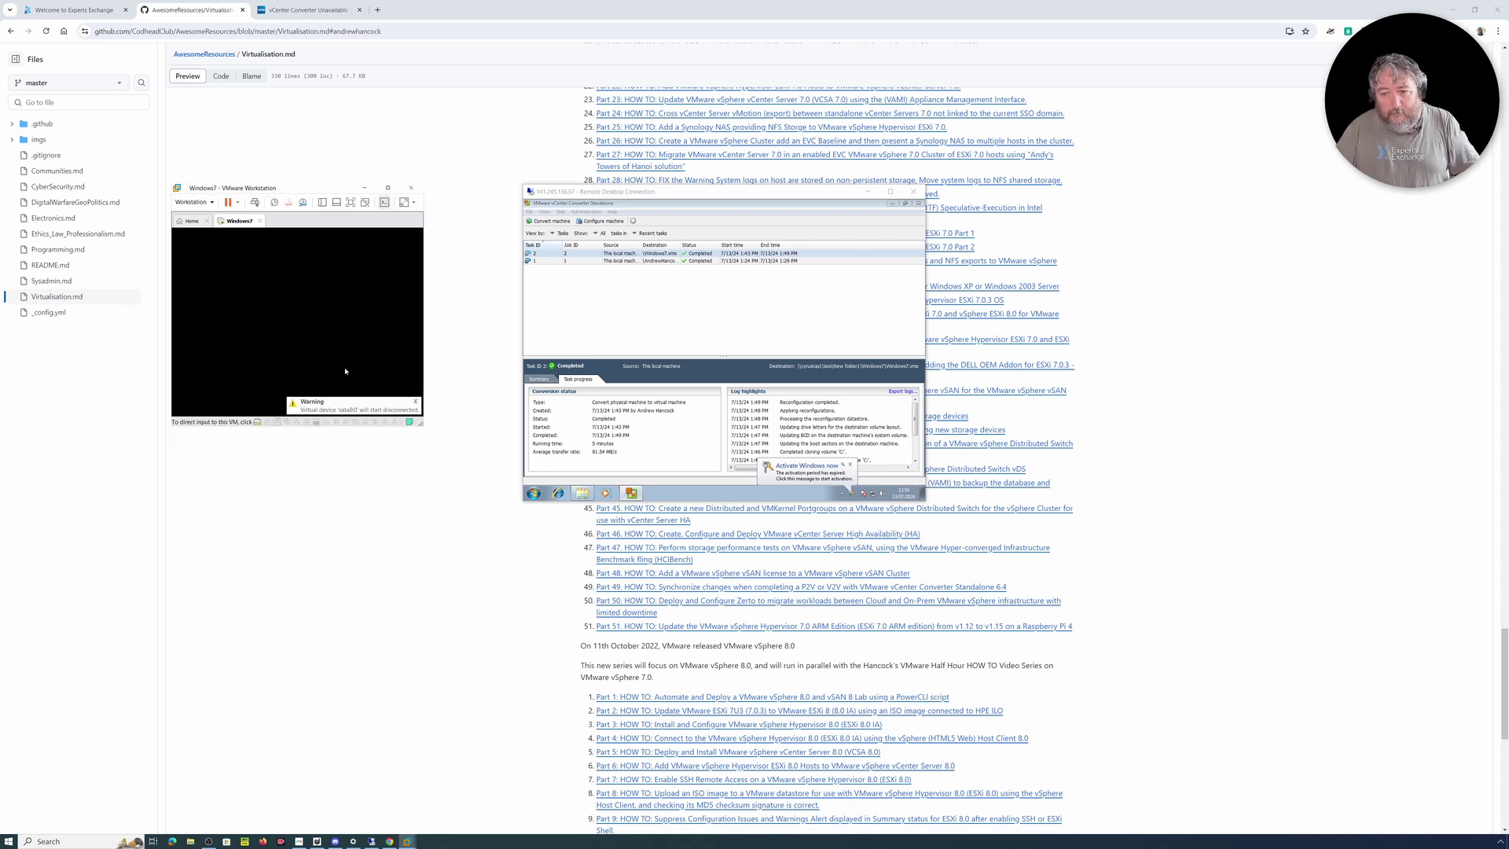
- Bring the Windows7 VM window to the front and postpone the VMware Tools update with Remind Me Later
click(416, 403)
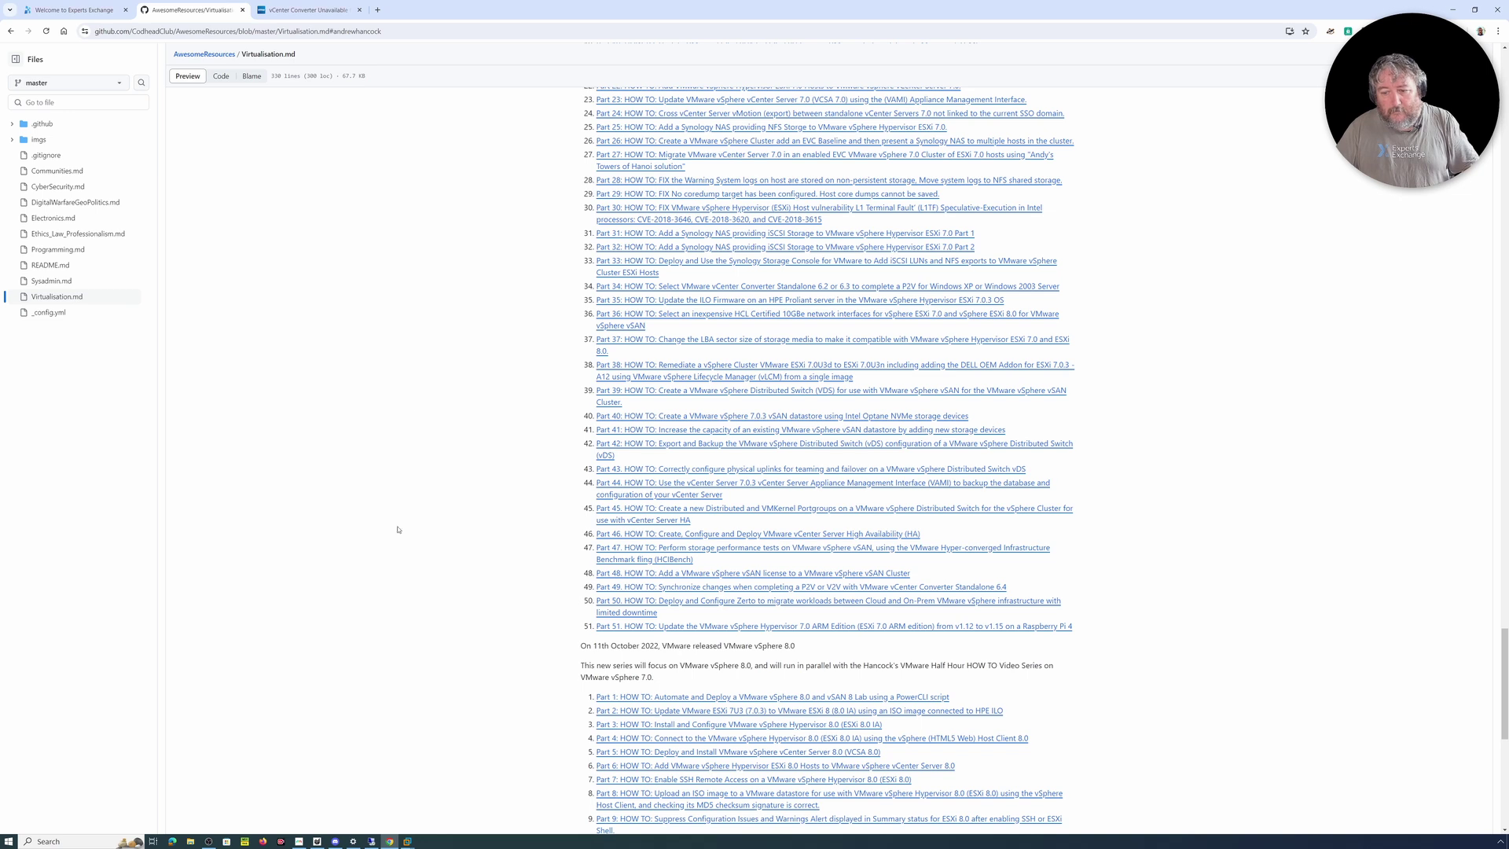
mouse_move(407, 840)
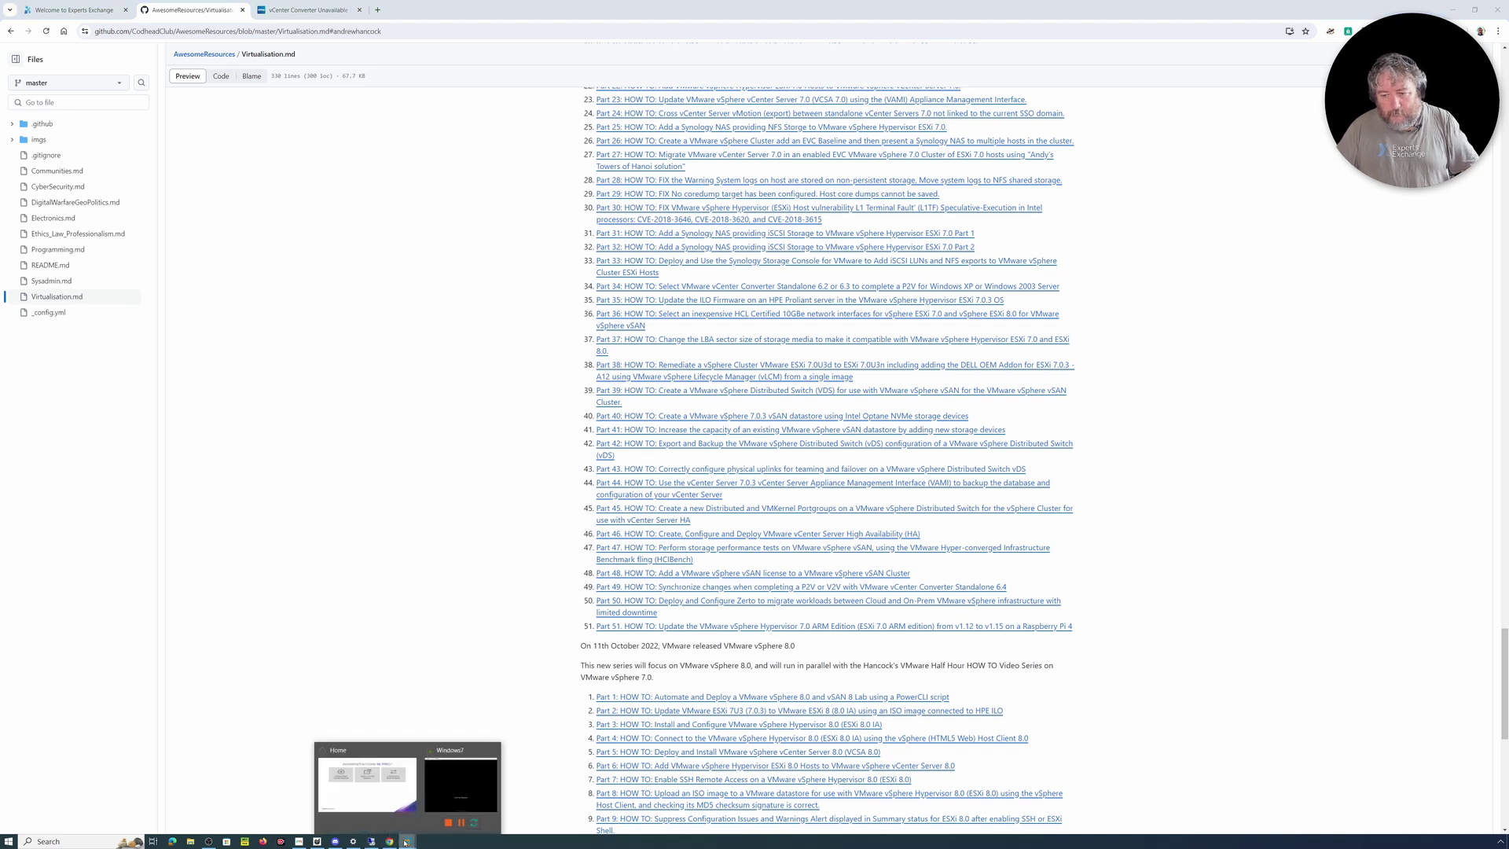
click(462, 778)
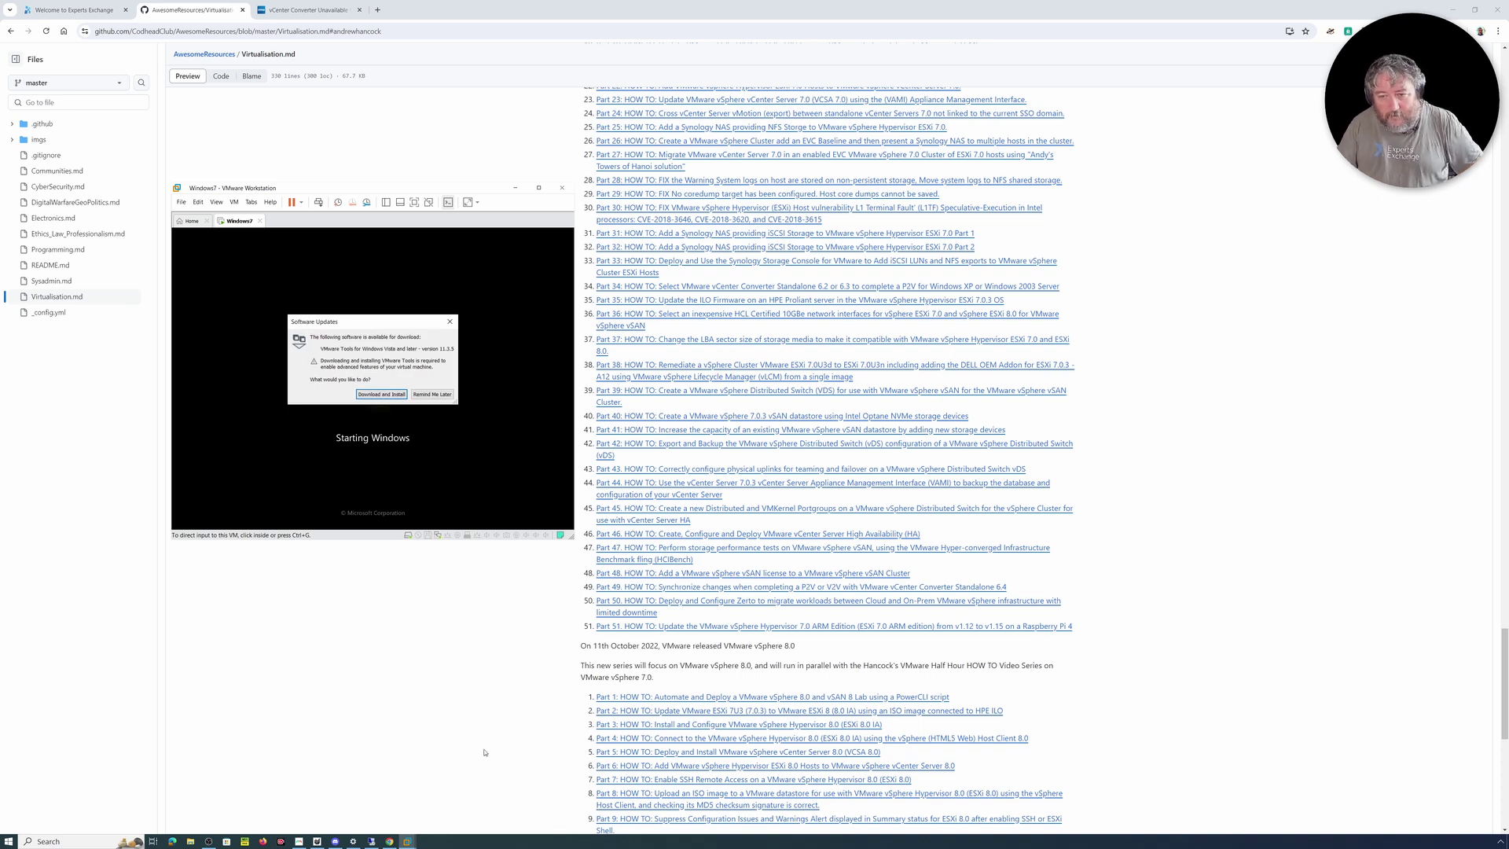
click(440, 394)
- Log into the Windows 7 guest console with the account password
click(439, 395)
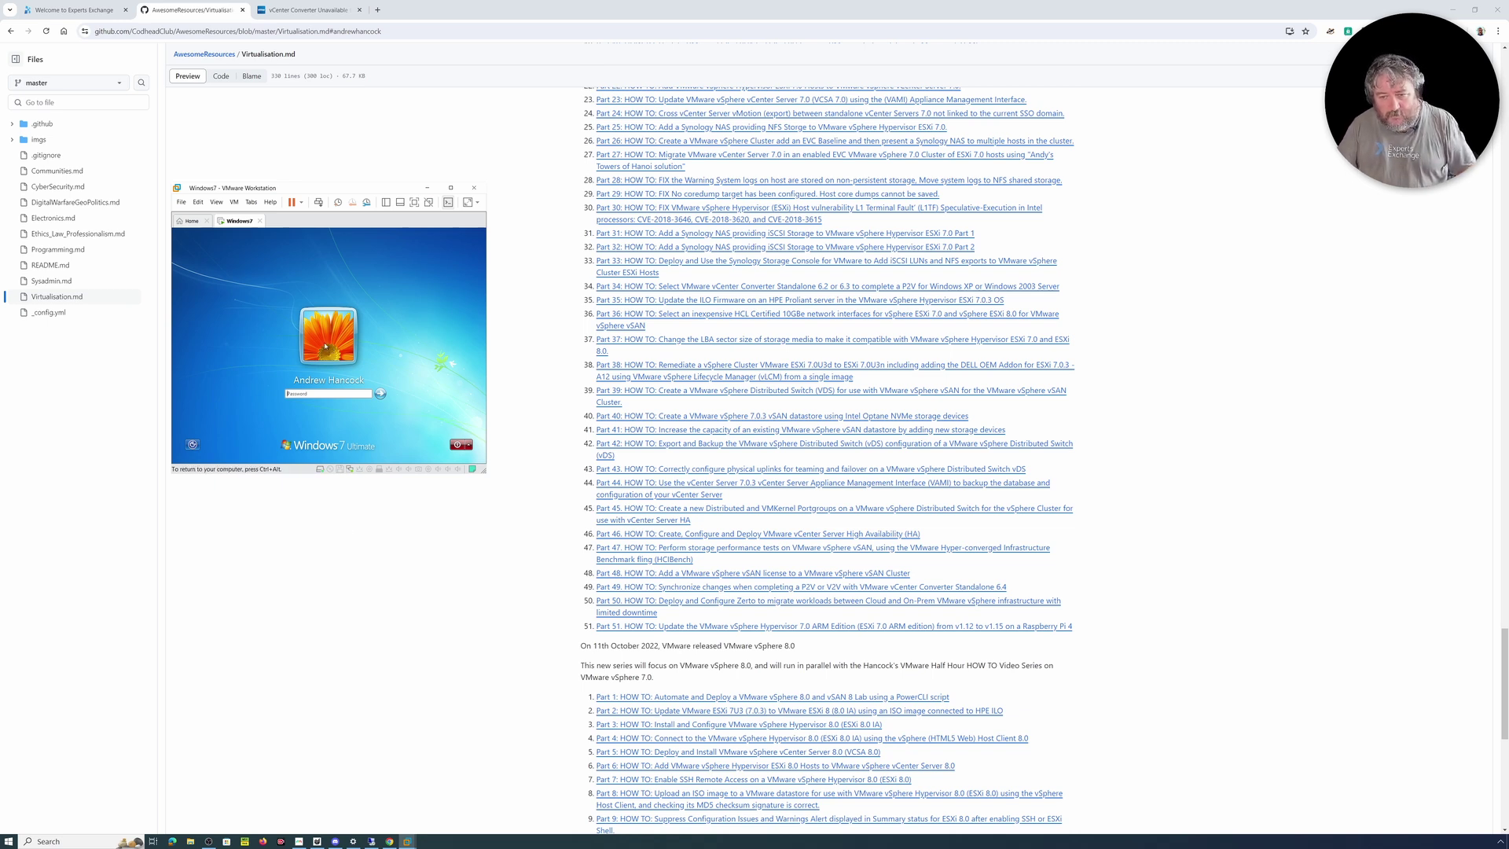
text(p)
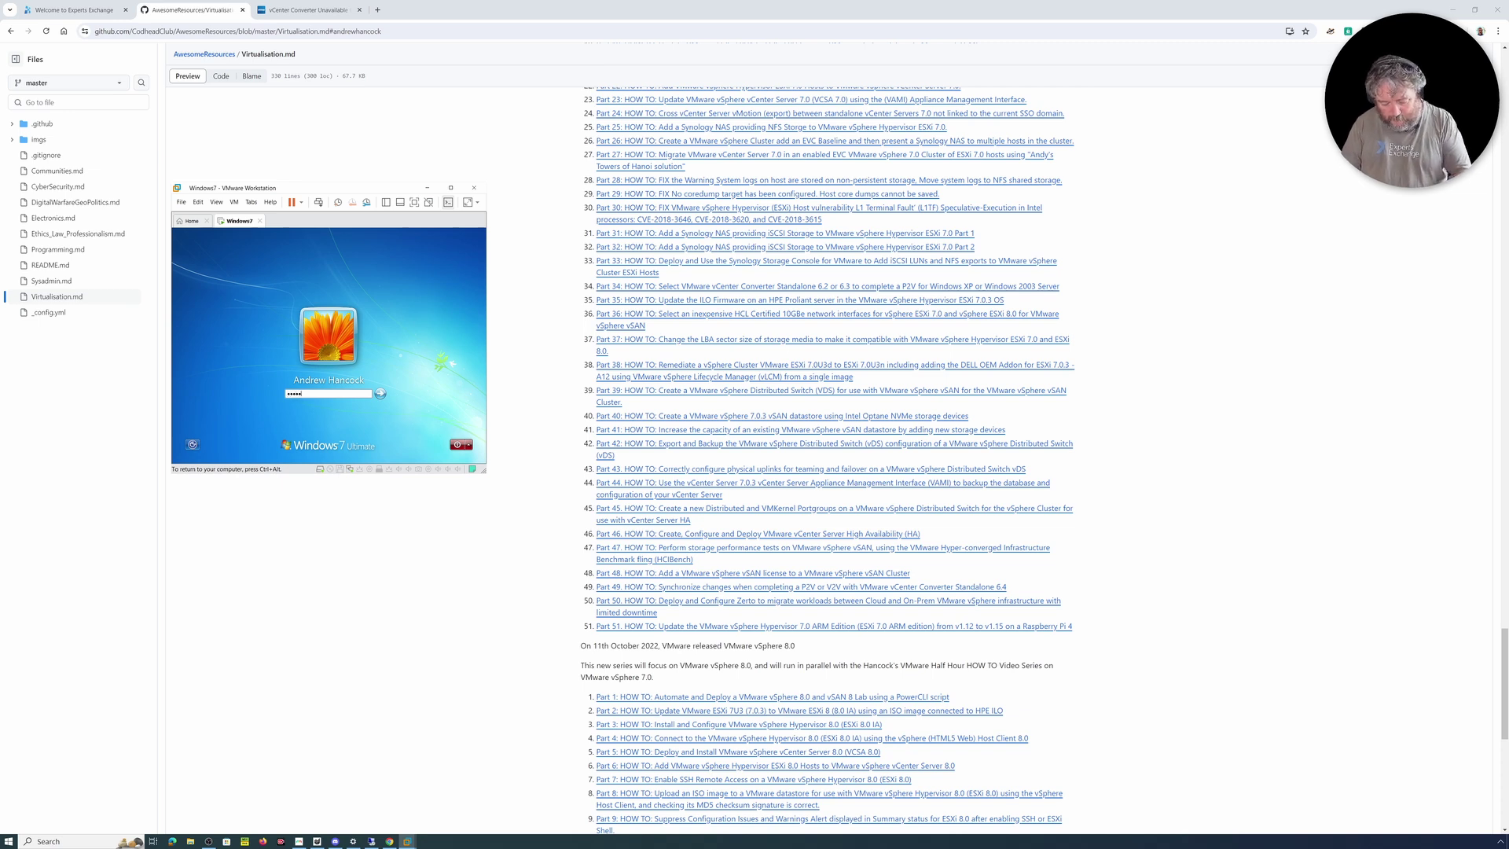
key(Return)
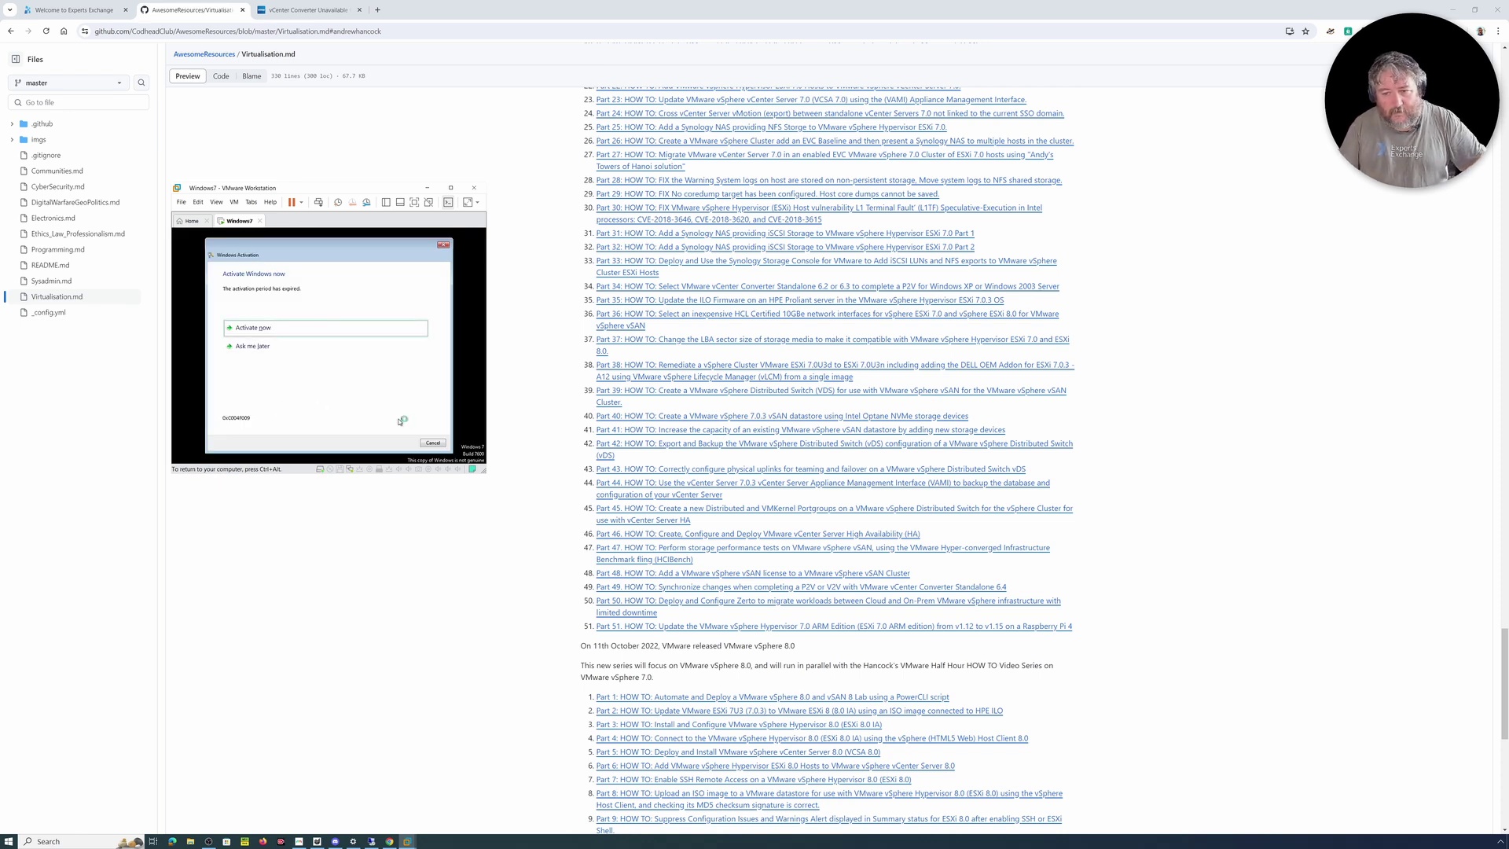
- Cancel the Windows Activation prompt, dismiss the driver installation balloon, and open then close the guest's vCenter Converter
click(438, 445)
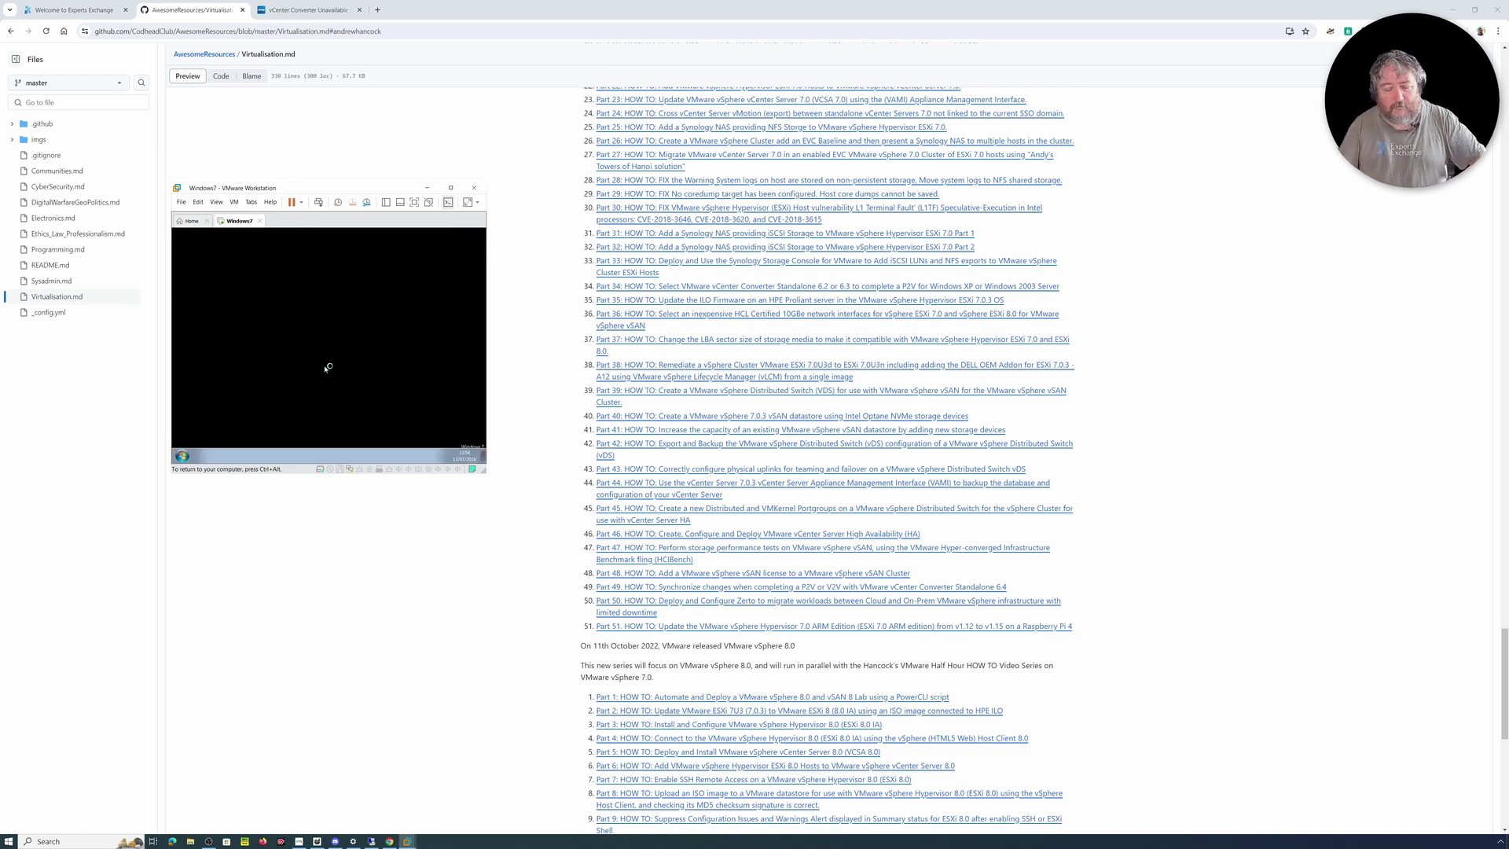
double_click(192, 296)
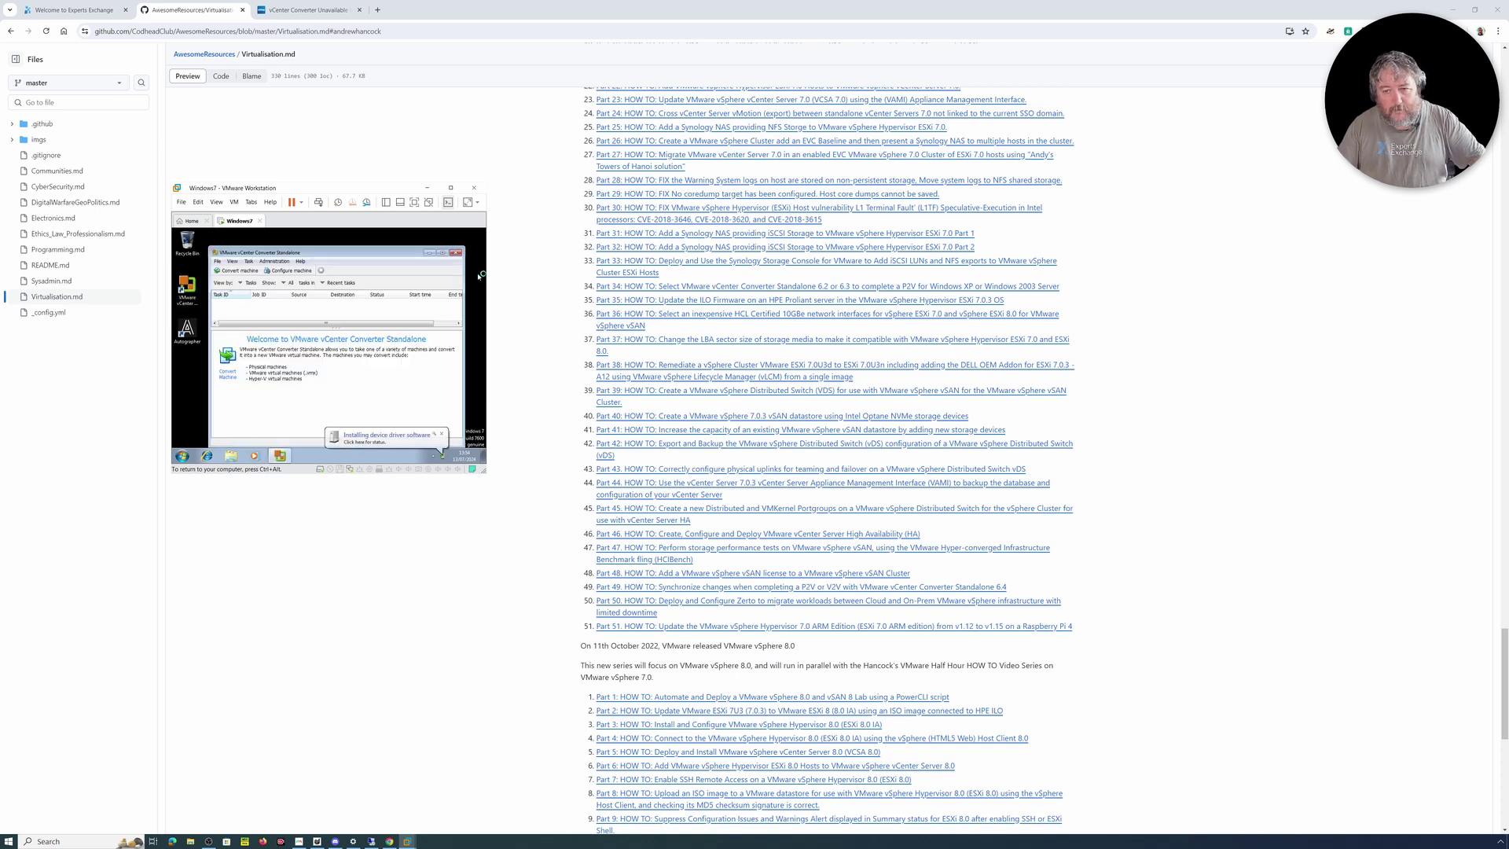
click(441, 434)
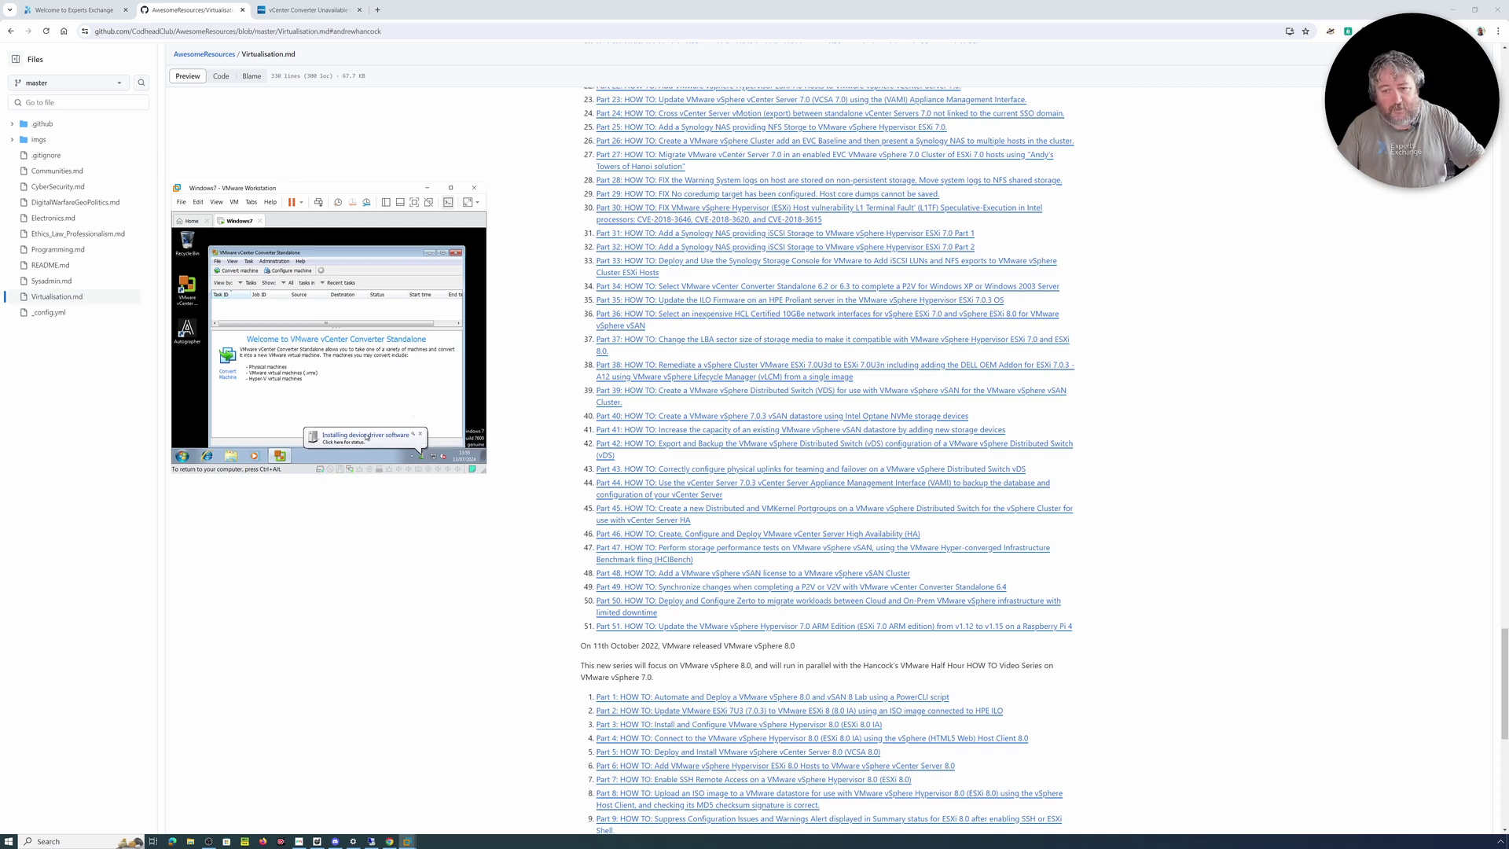
click(419, 434)
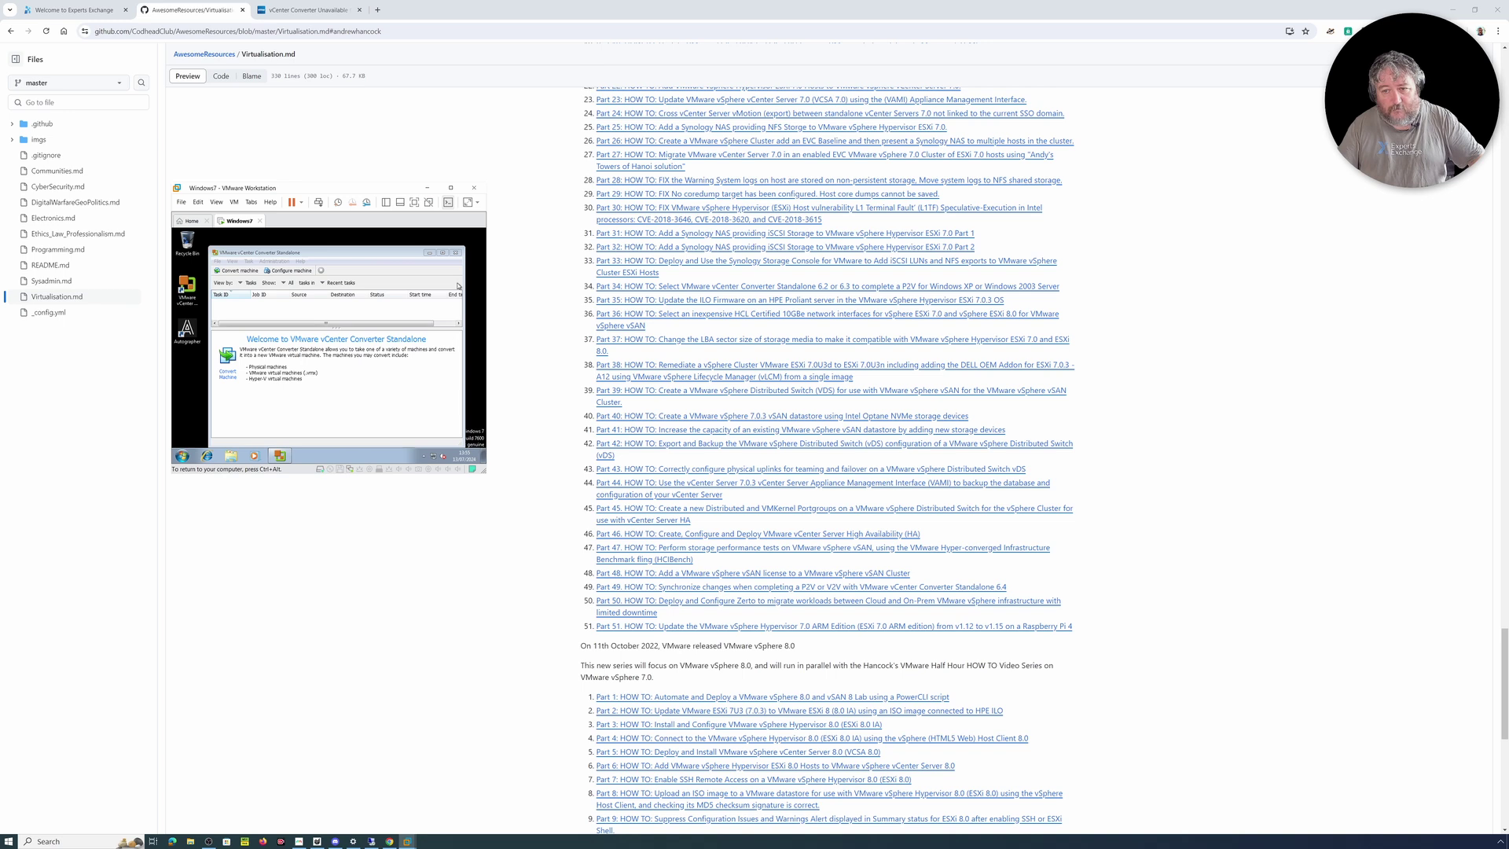
click(455, 252)
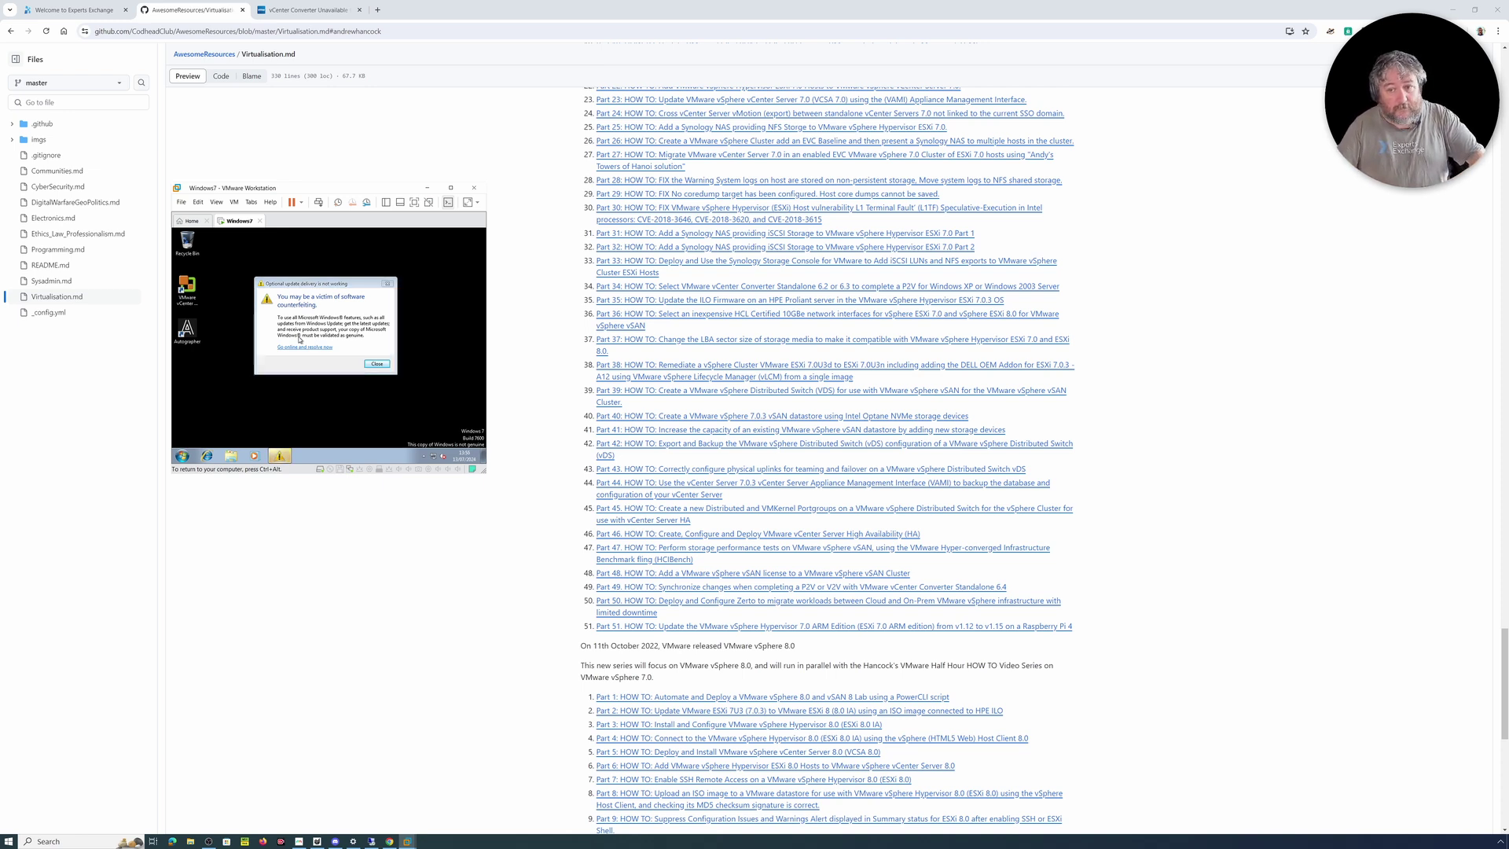
- Dismiss the optional update warning, restart the Windows 7 guest now, and release input with Ctrl+Alt
click(377, 364)
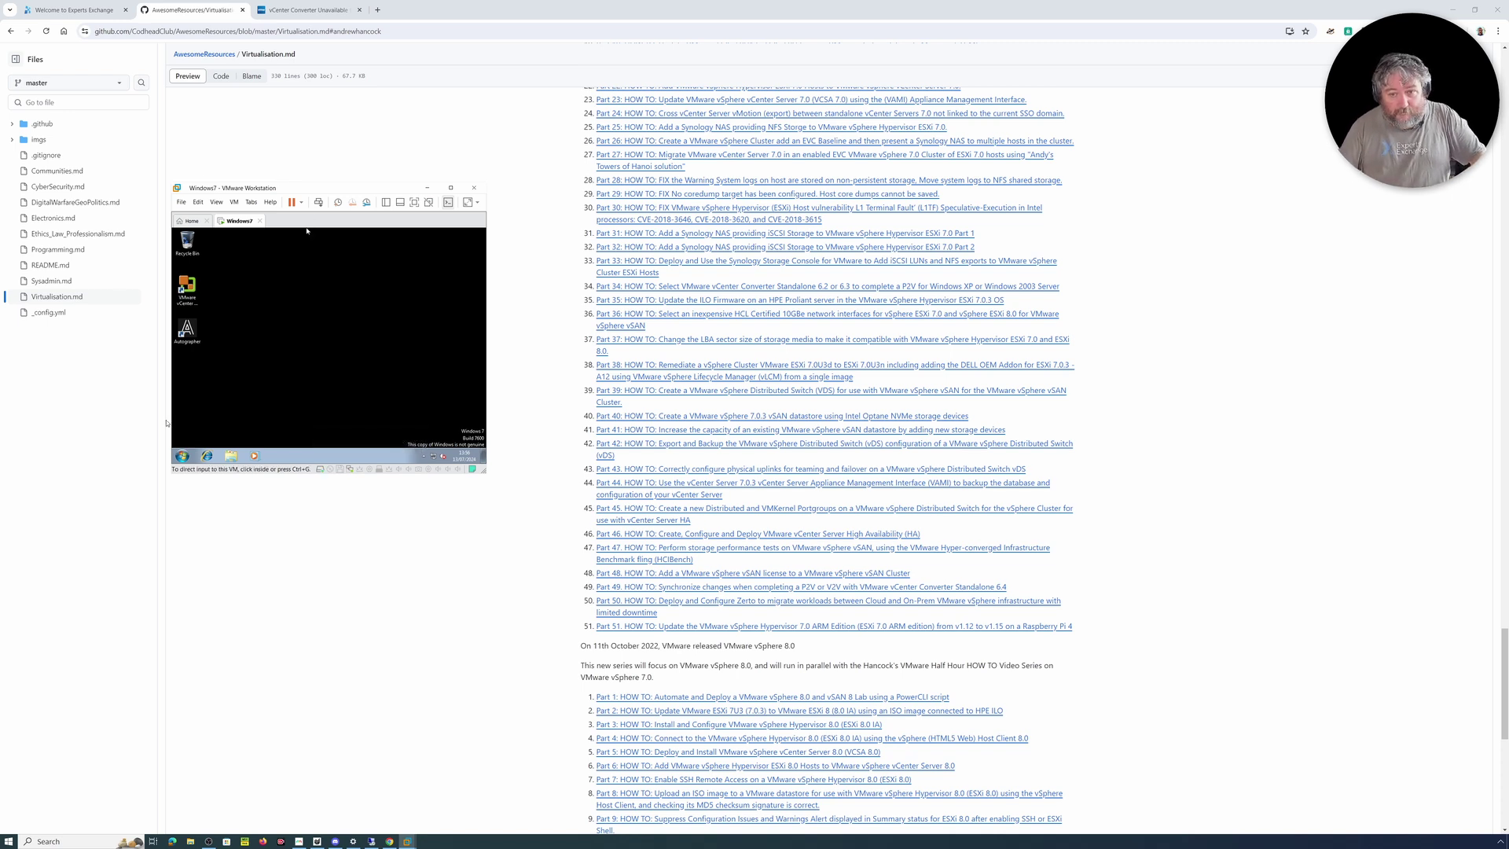
click(365, 411)
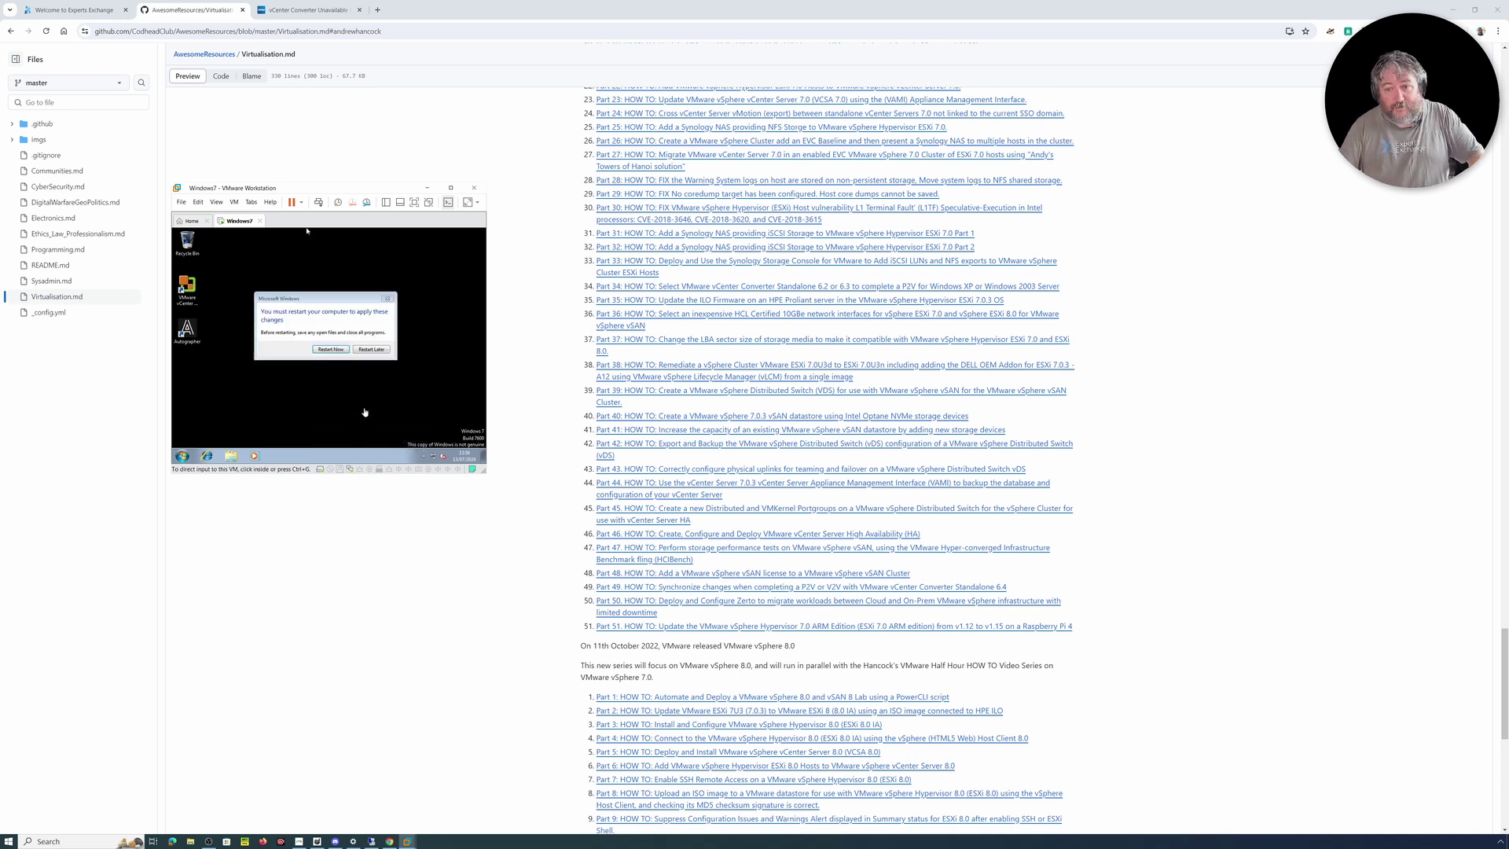
click(332, 358)
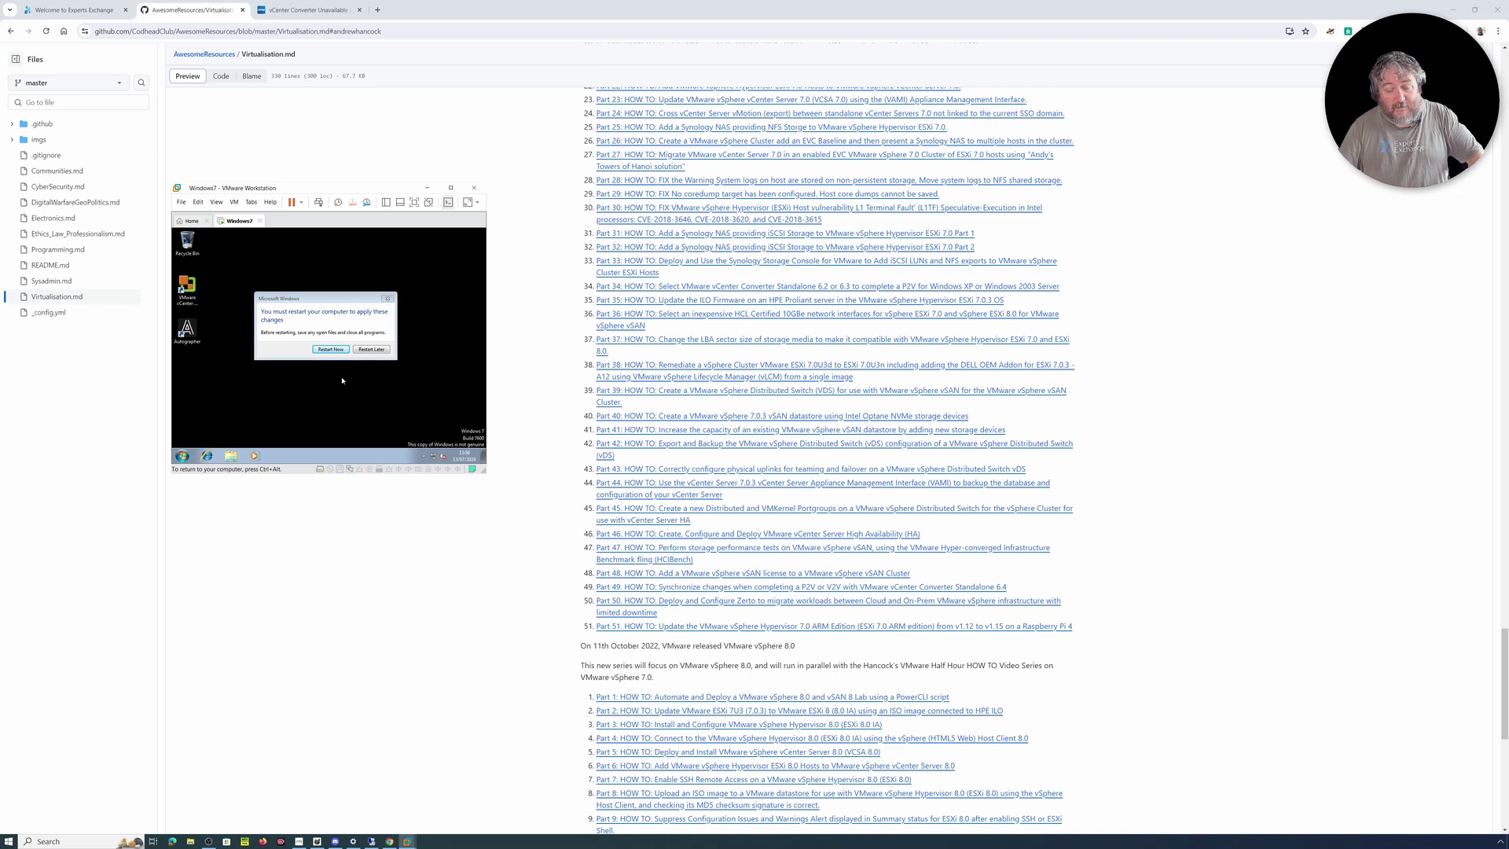
click(329, 350)
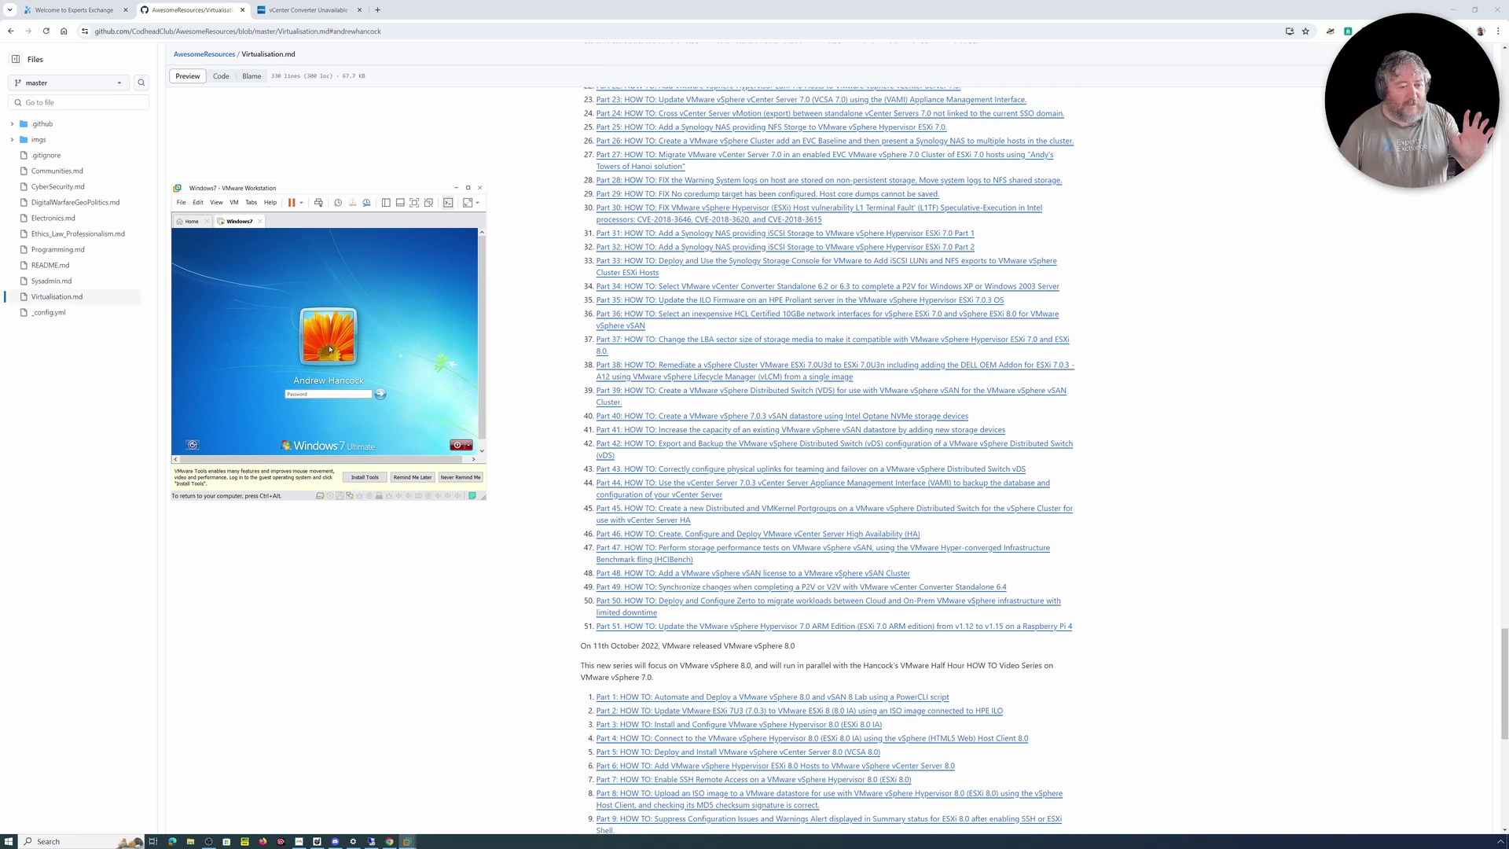
key(ctrl+alt)
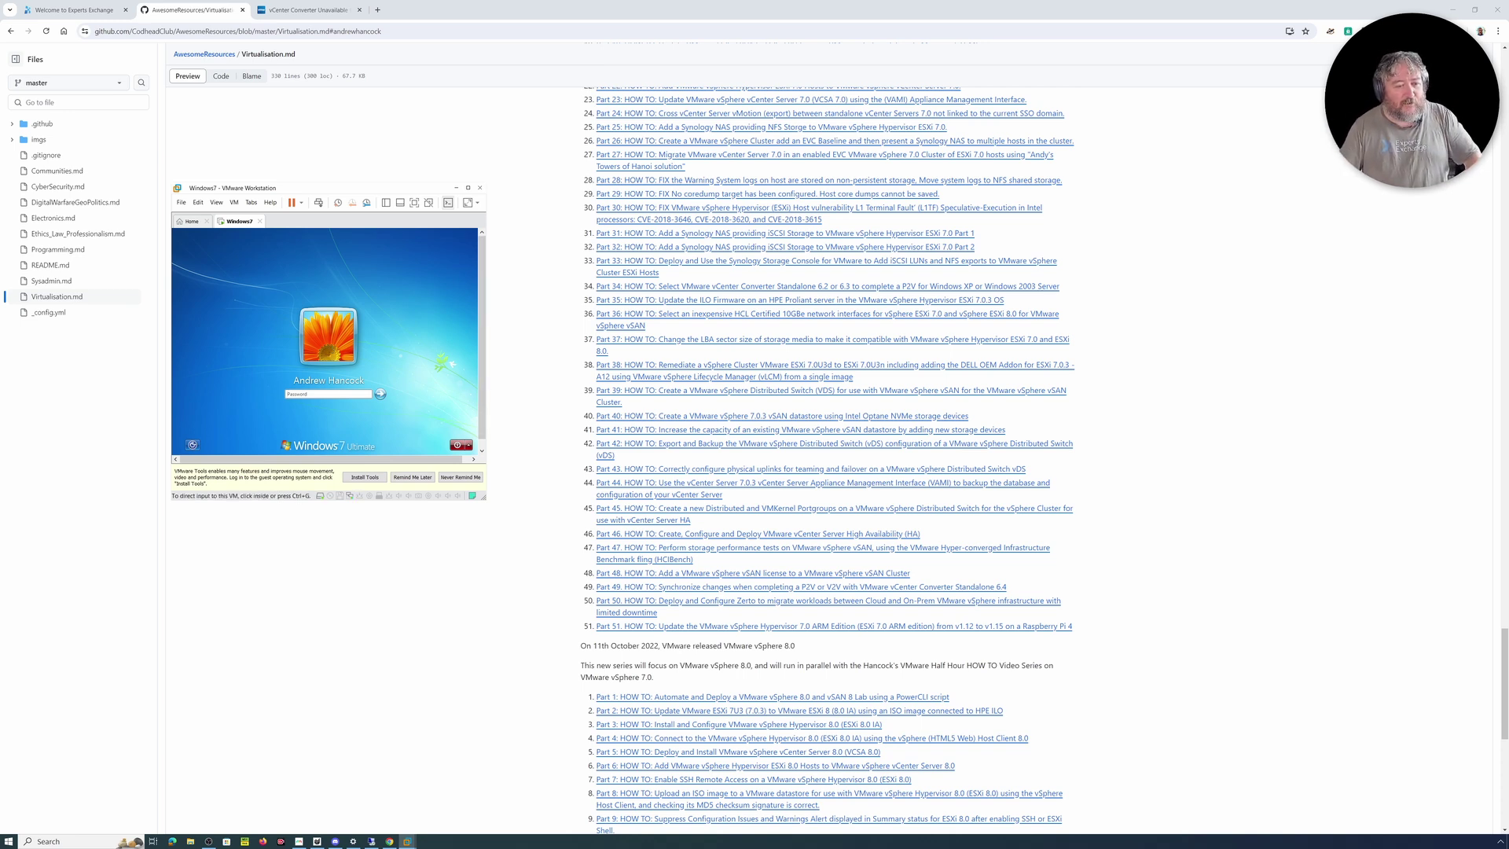